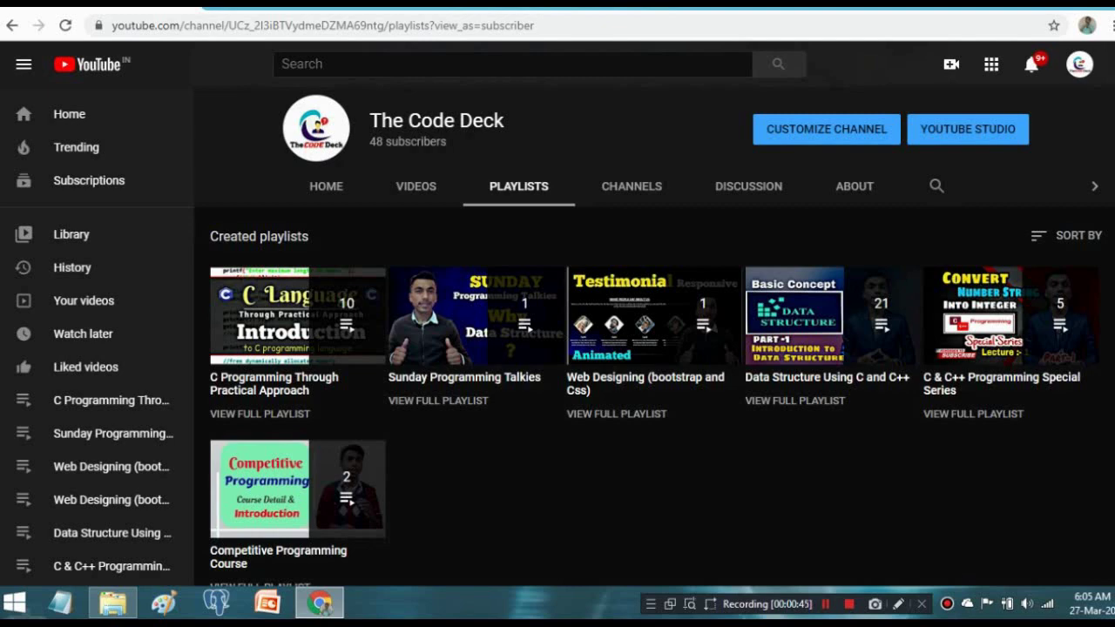
scroll(653, 348, up, 1)
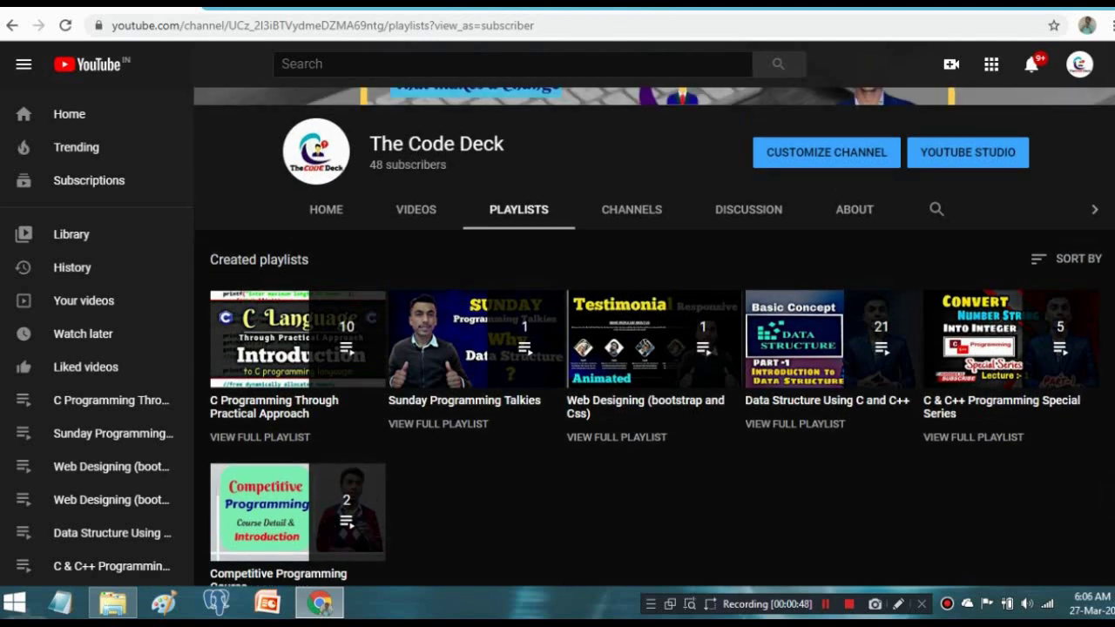
scroll(653, 348, up, 1)
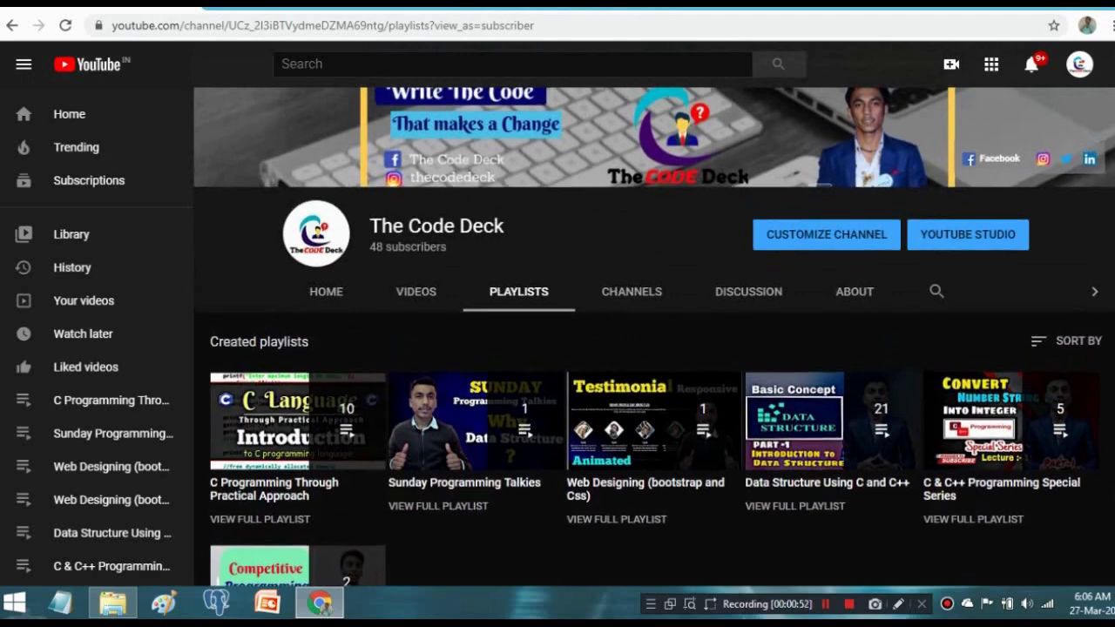
scroll(653, 348, up, 1)
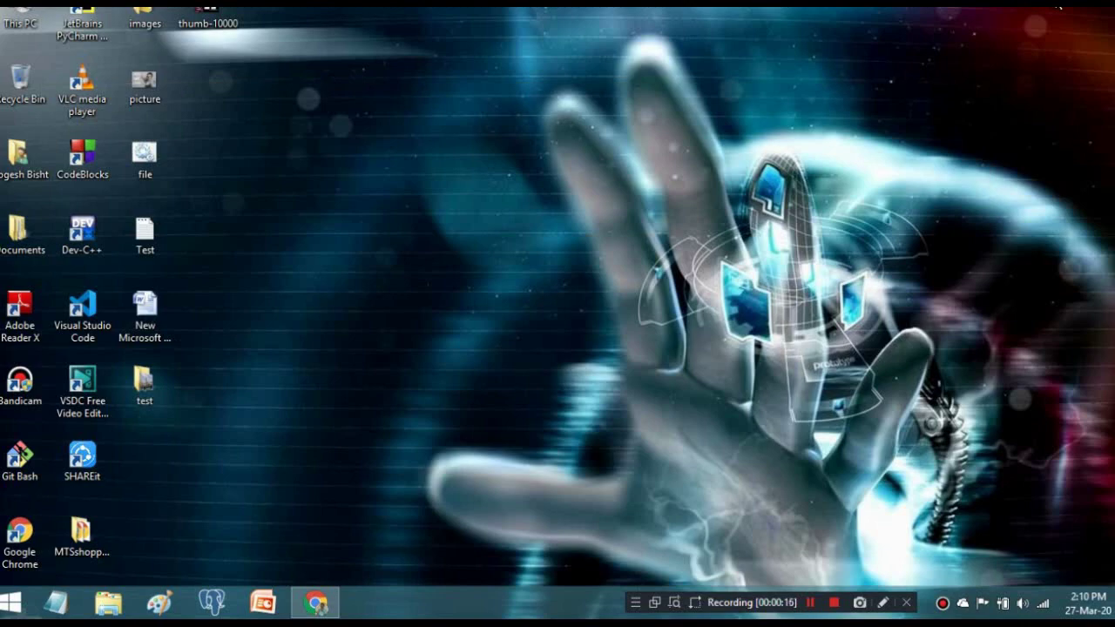
Open the desktop folder test and compare the file properties of the images pic and pic1.
double_click(155, 389)
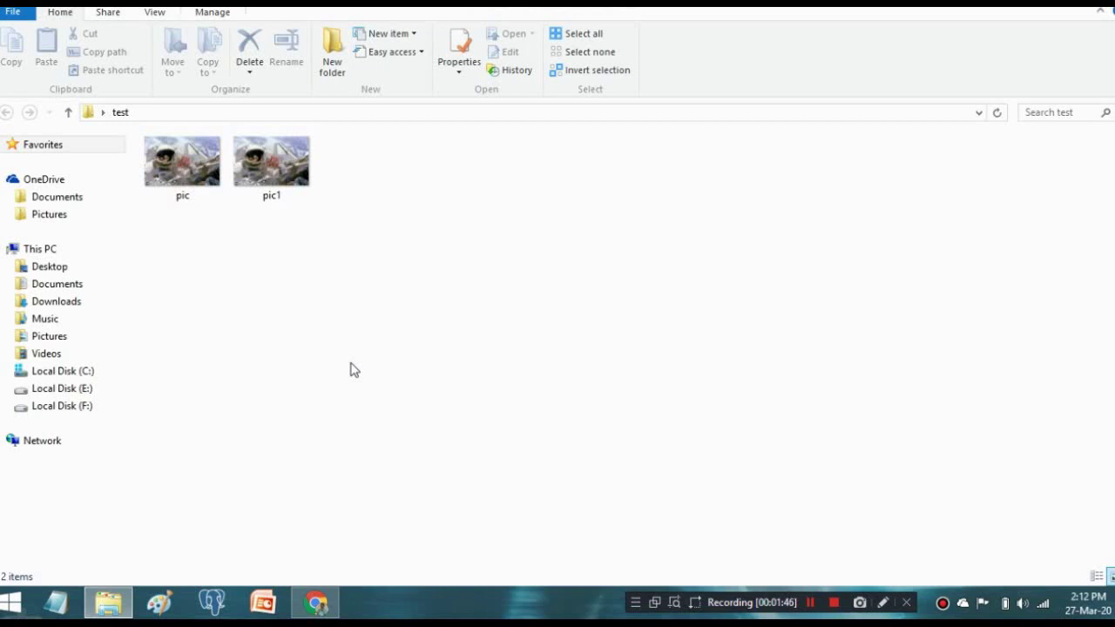
right_click(187, 193)
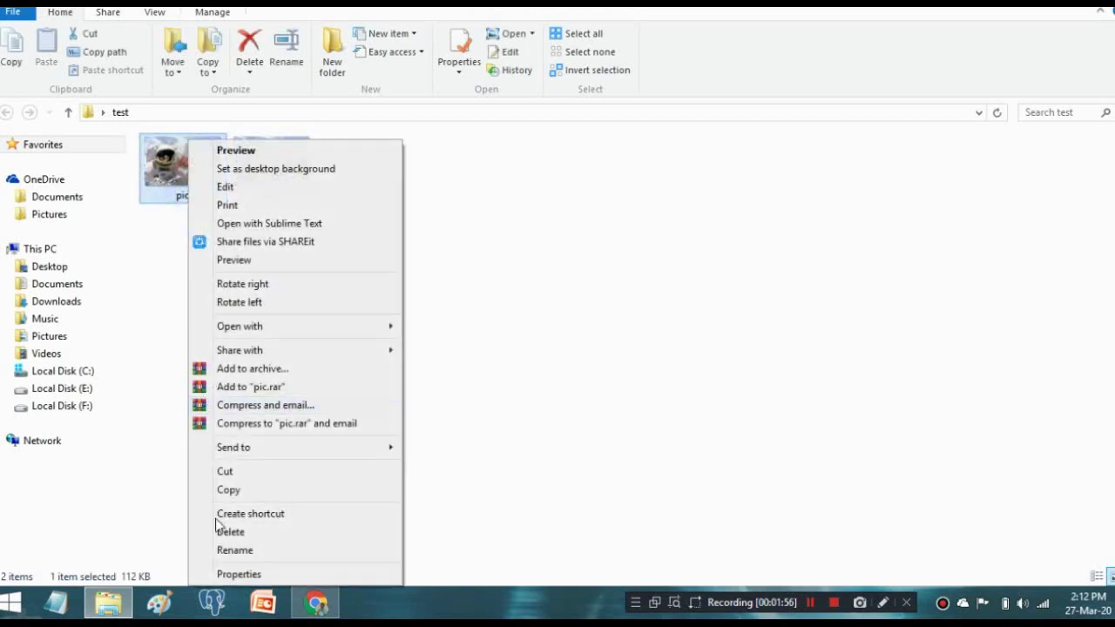
click(221, 573)
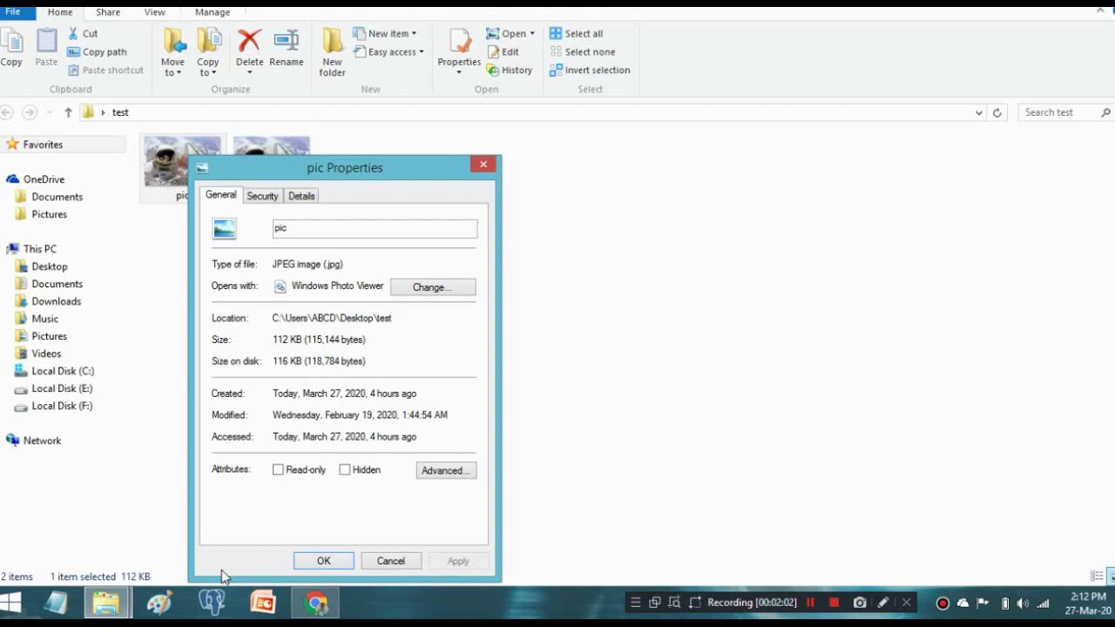
click(475, 166)
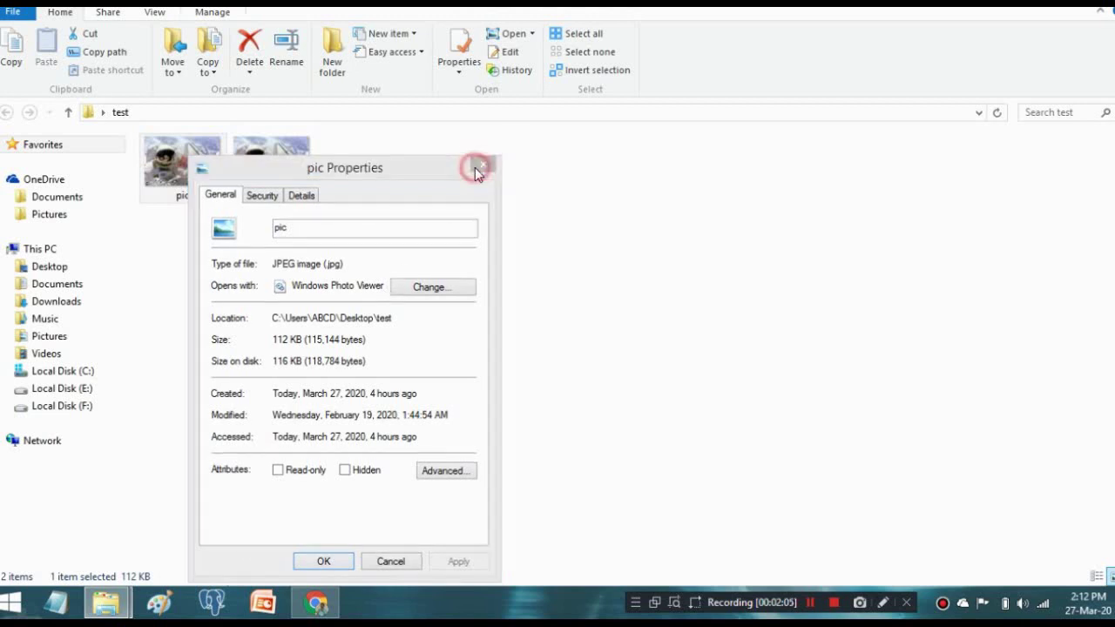
right_click(304, 171)
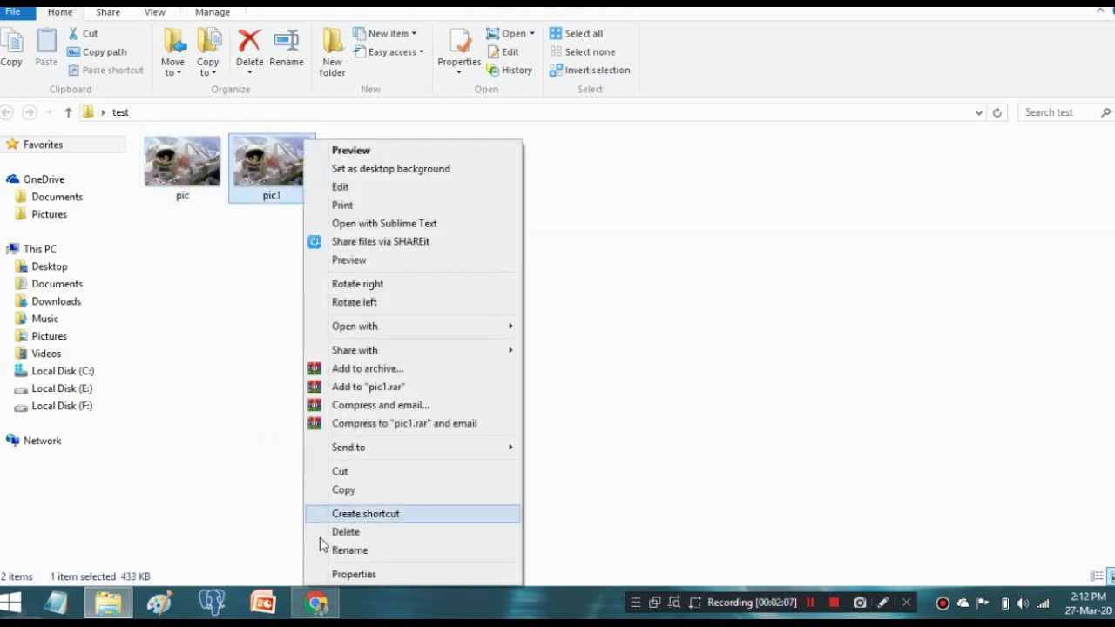
click(329, 571)
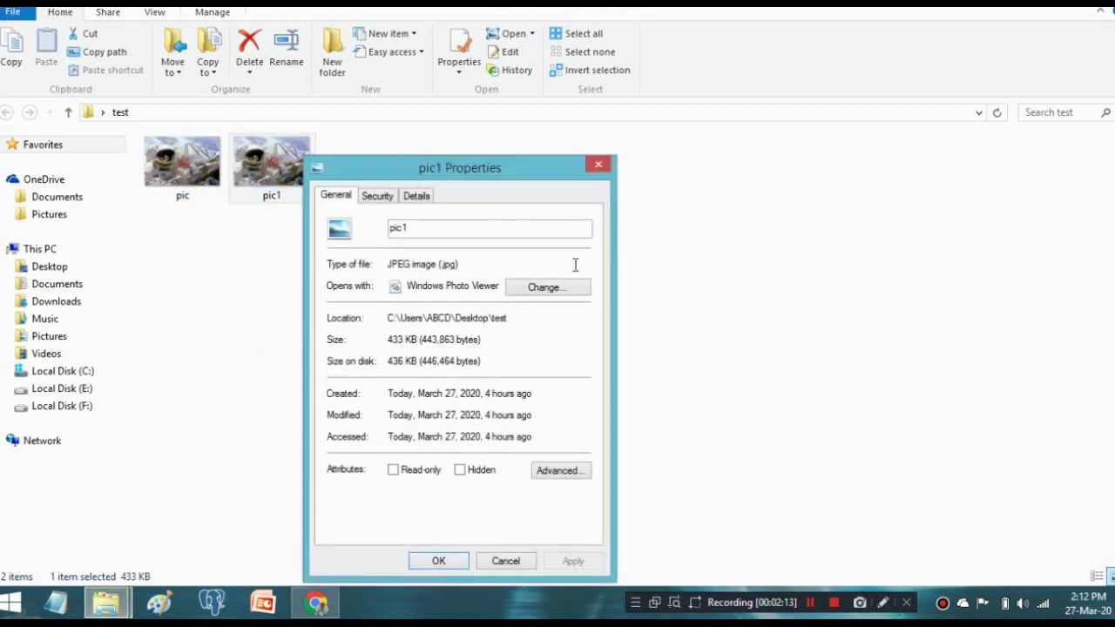
click(588, 175)
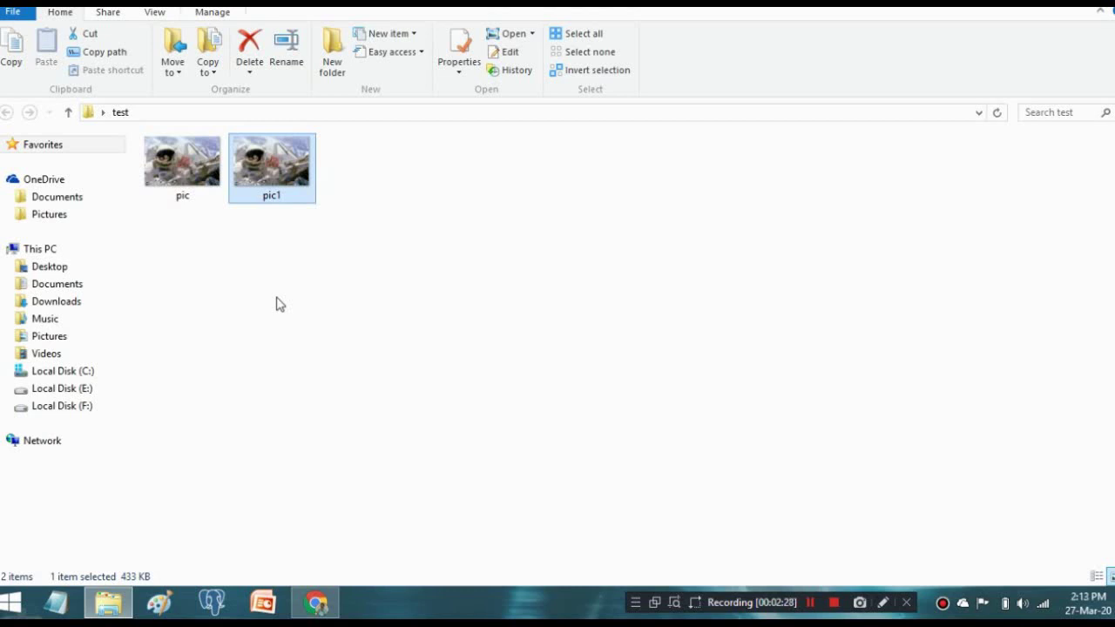
Try to open the image pic with WinRAR archiver and dismiss the resulting message.
click(157, 281)
click(171, 176)
right_click(171, 176)
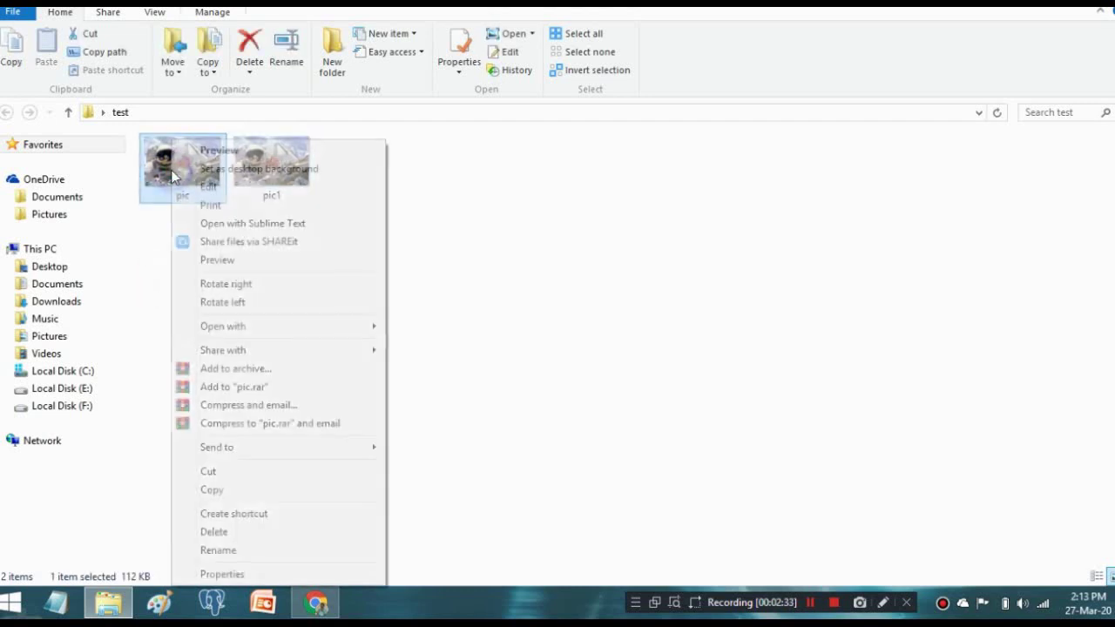
mouse_move(202, 356)
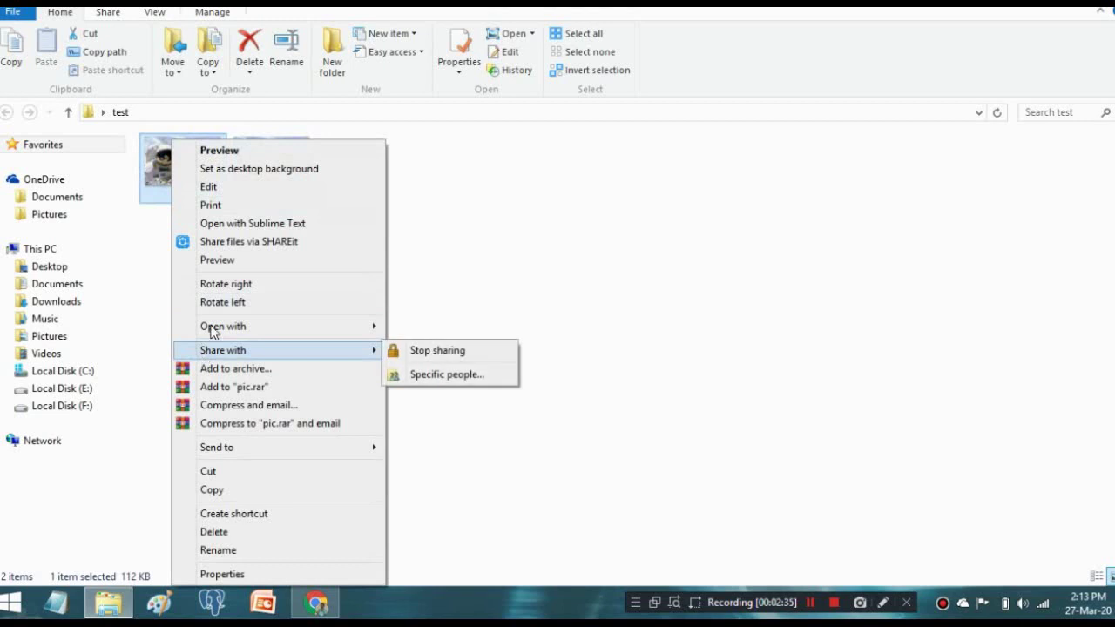
mouse_move(325, 326)
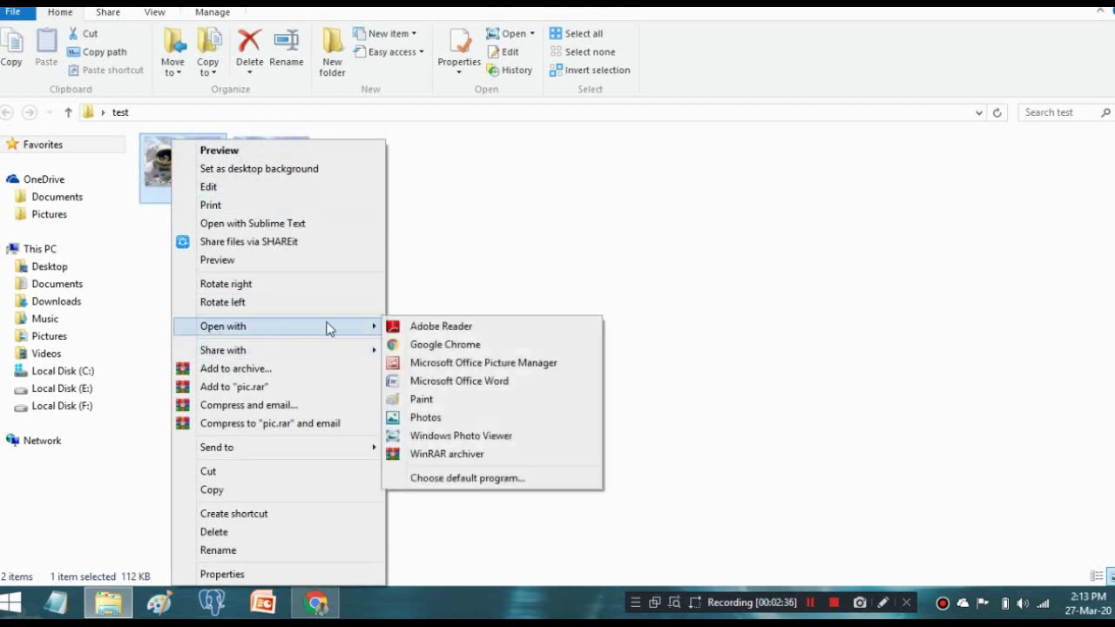
click(436, 454)
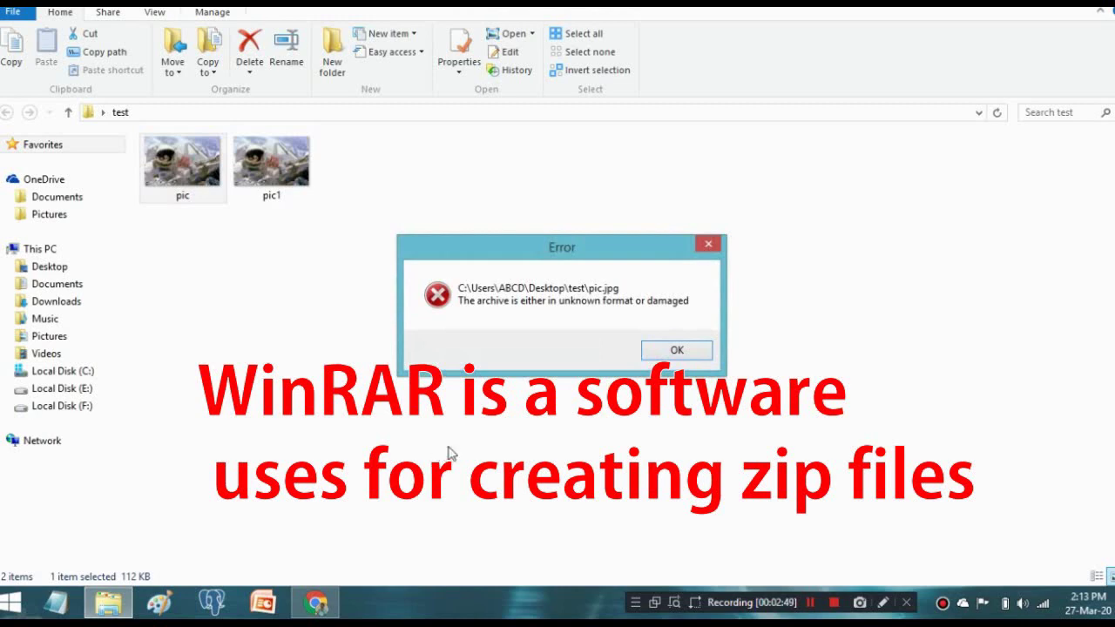
click(655, 356)
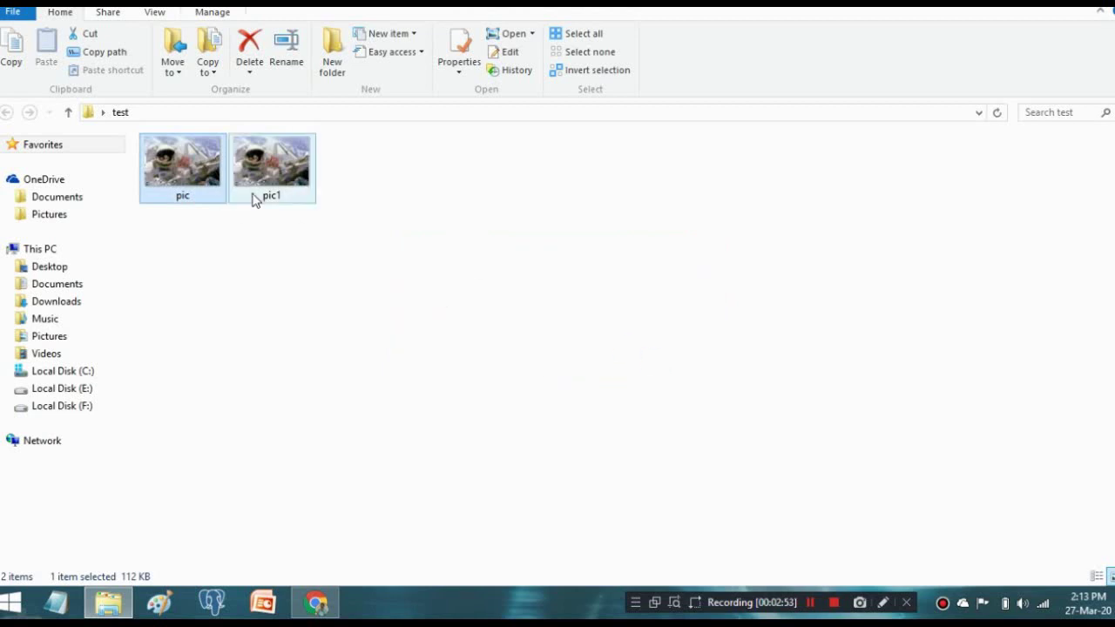
Open the image pic1 with WinRAR archiver to list the files hidden inside it.
click(253, 198)
right_click(254, 199)
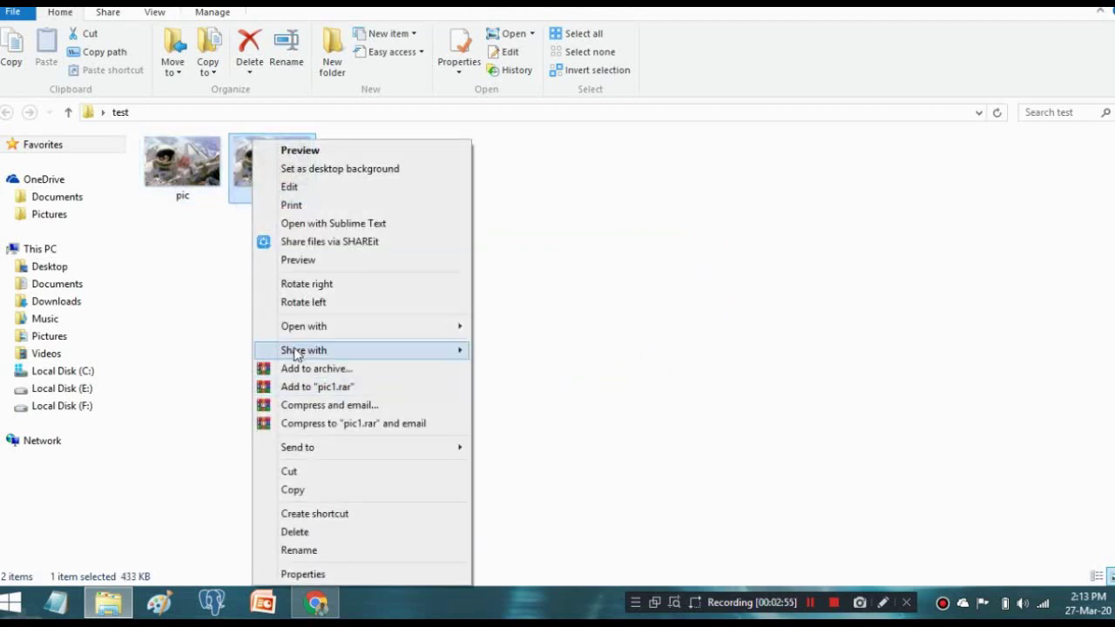
mouse_move(392, 327)
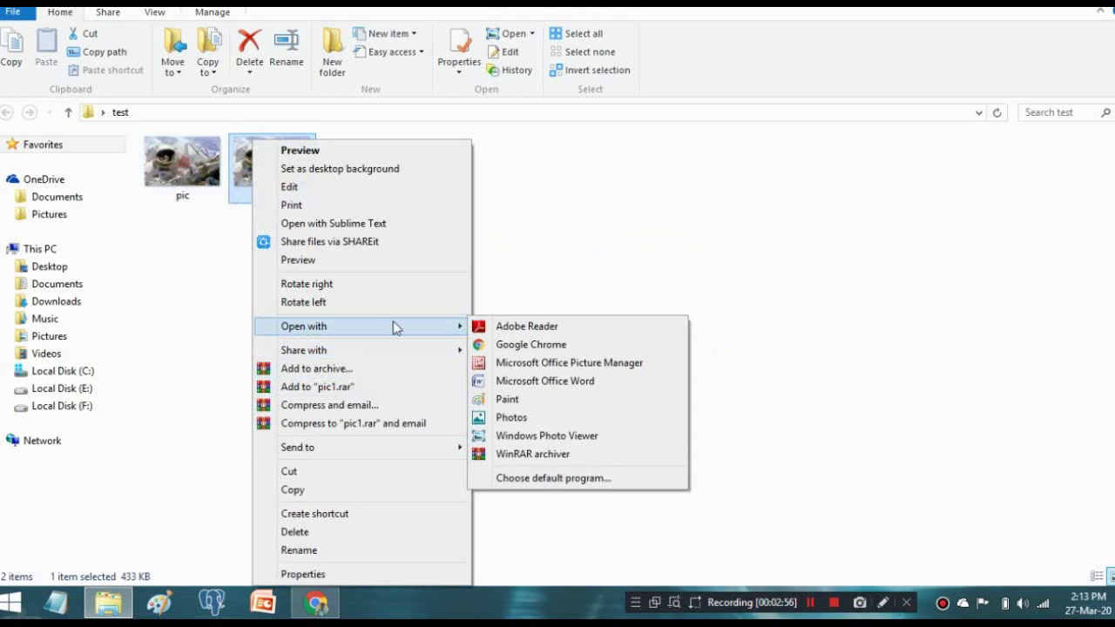
click(496, 454)
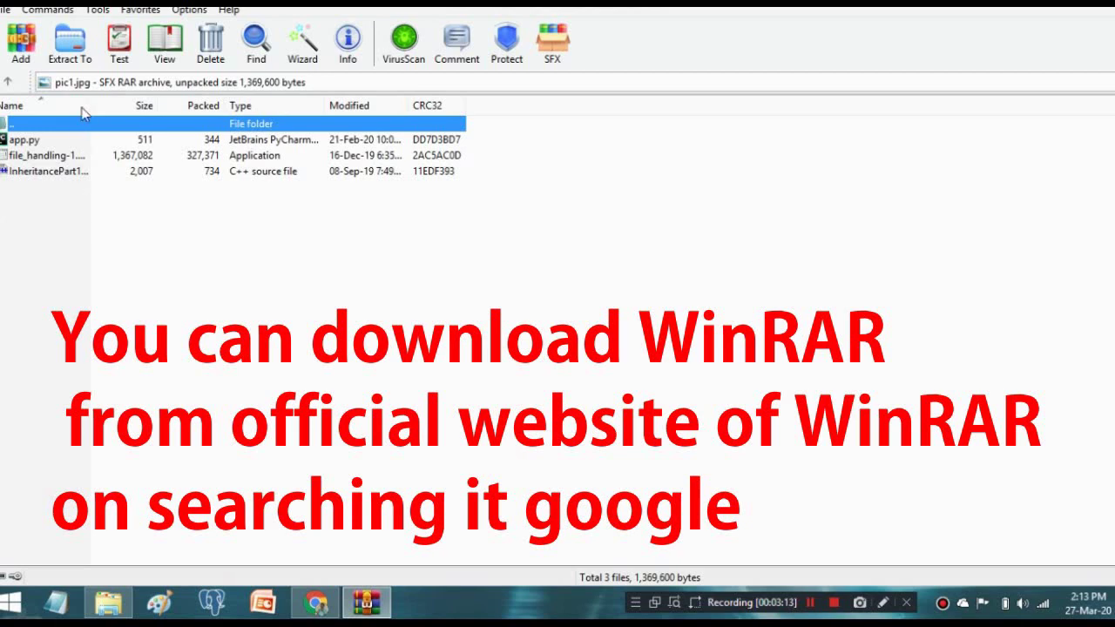
Extract the files hidden in pic1.jpg to the default path Desktop\test\pic1 and inspect the extracted folder.
click(75, 54)
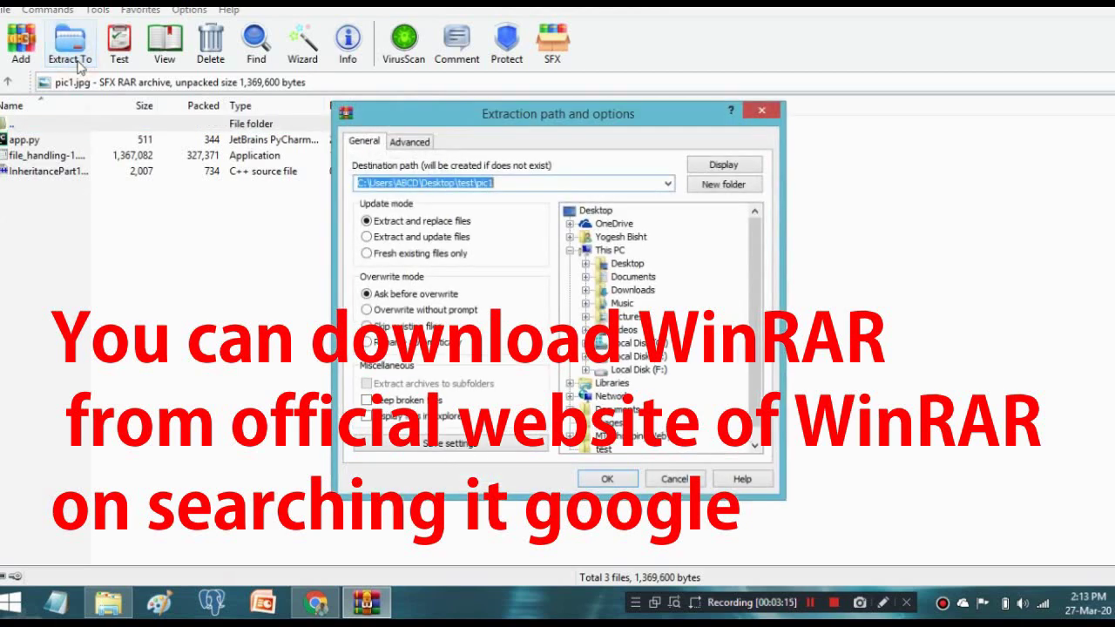
click(604, 479)
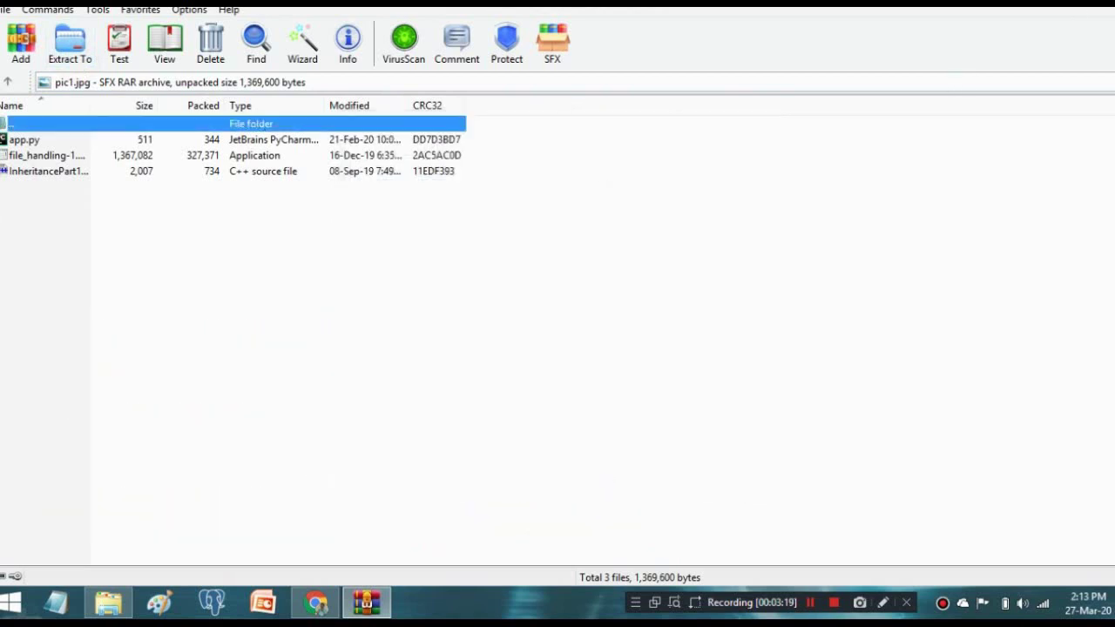
key(alt+F4)
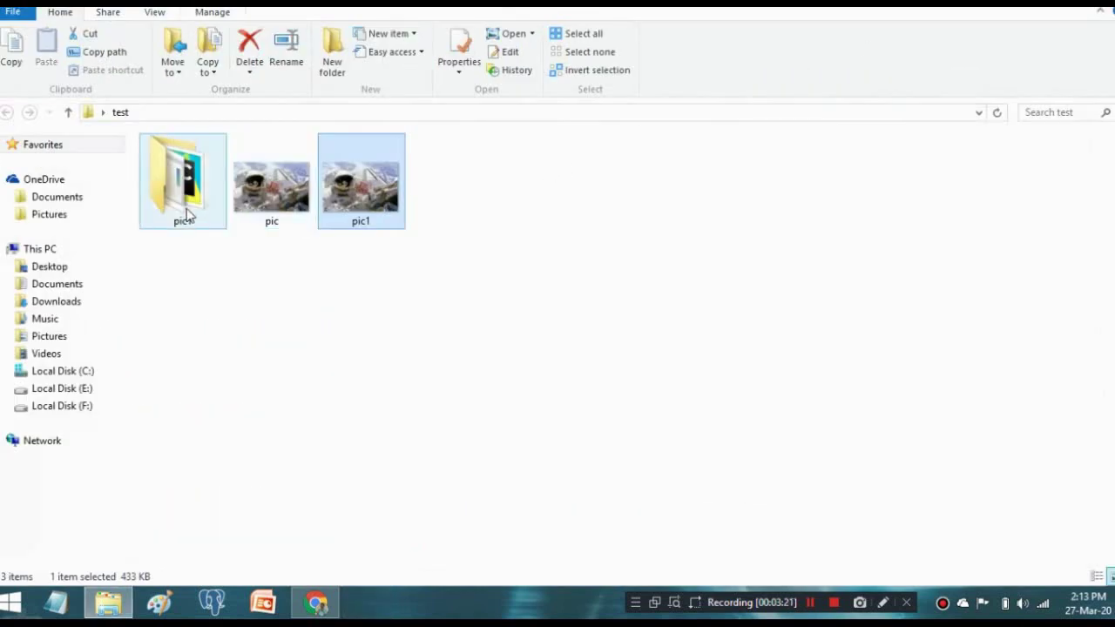
double_click(186, 214)
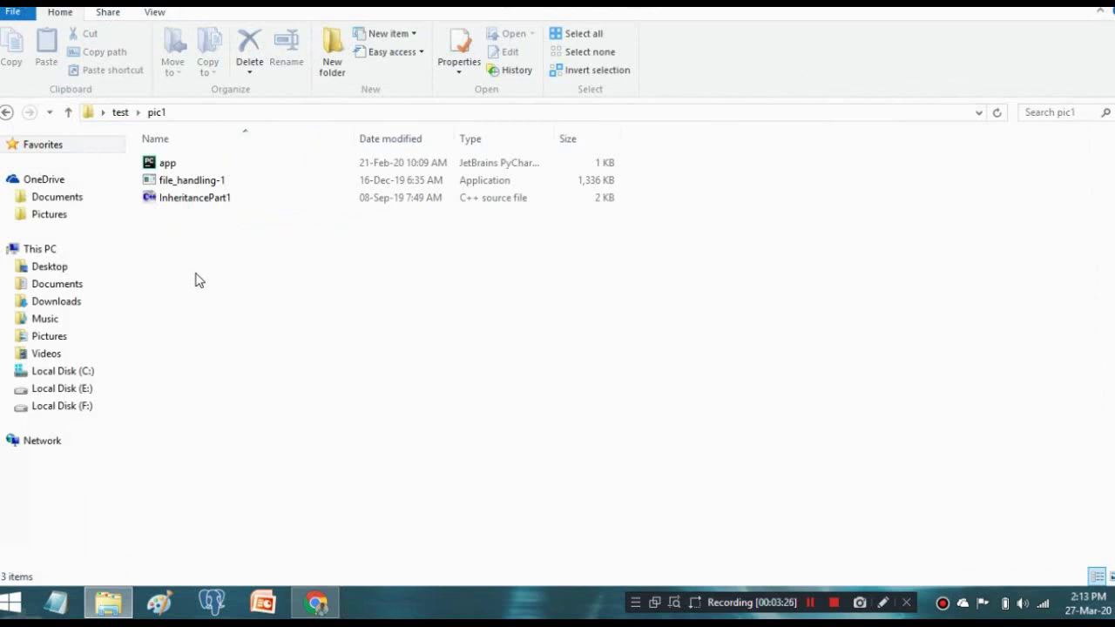
click(6, 113)
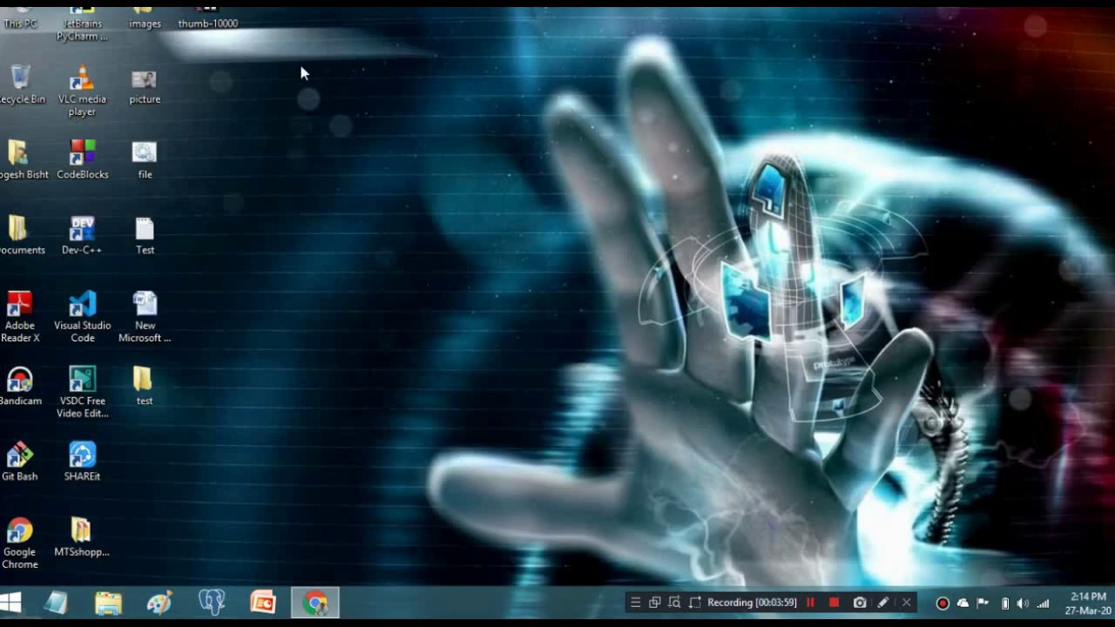
Delete the test folder from the desktop.
double_click(144, 396)
right_click(145, 400)
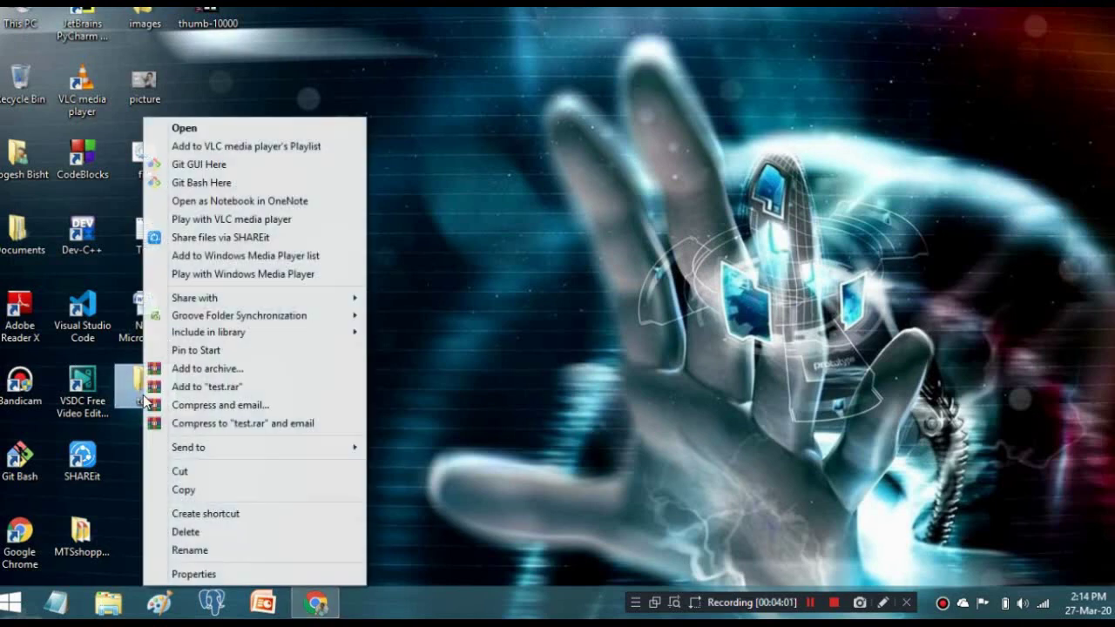
click(185, 531)
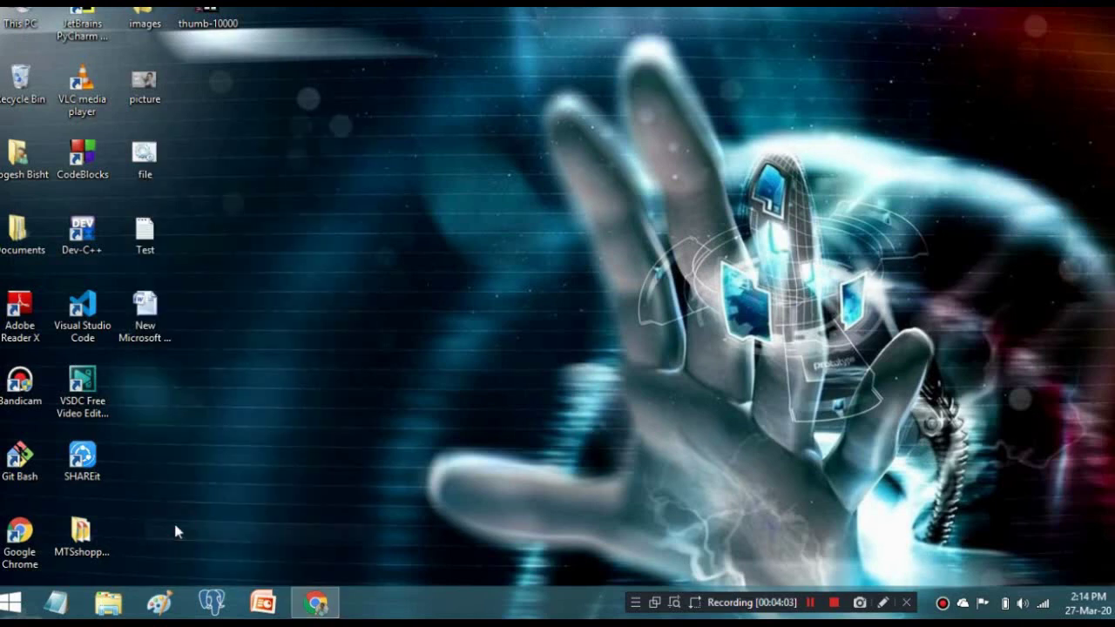
Create a new folder named test2 on the desktop.
right_click(433, 104)
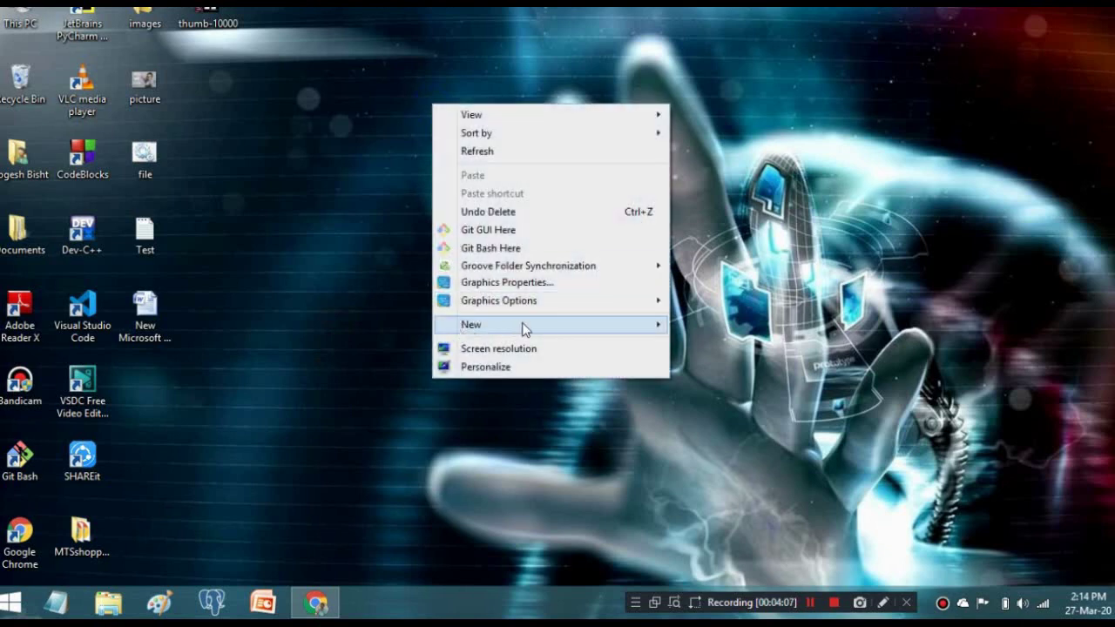
mouse_move(525, 325)
click(693, 324)
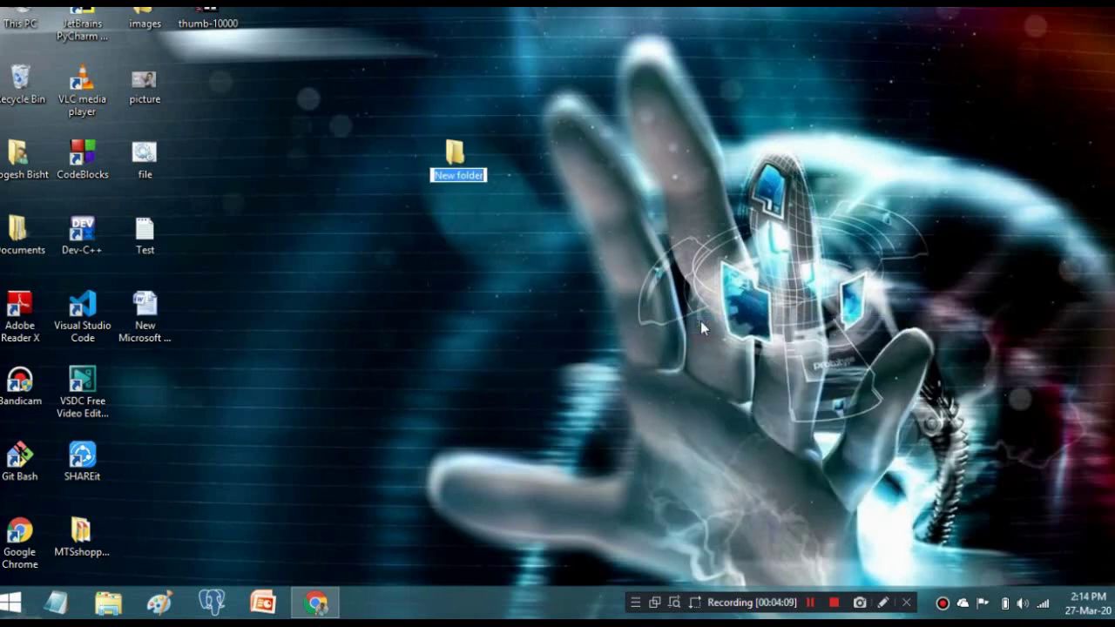
key(BackSpace)
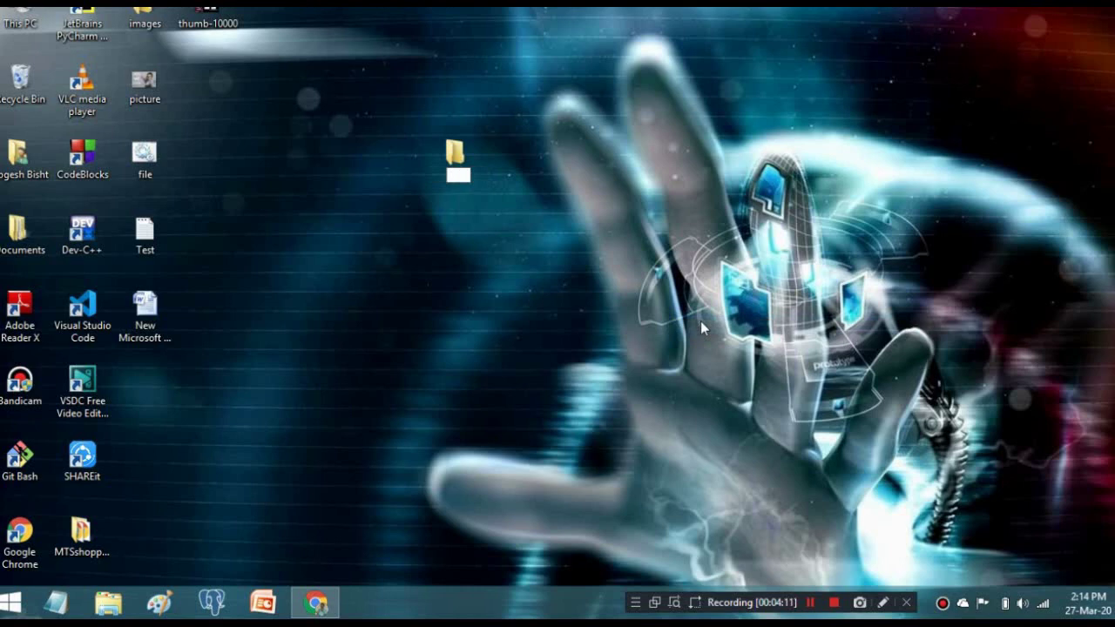
text(test2)
key(Return)
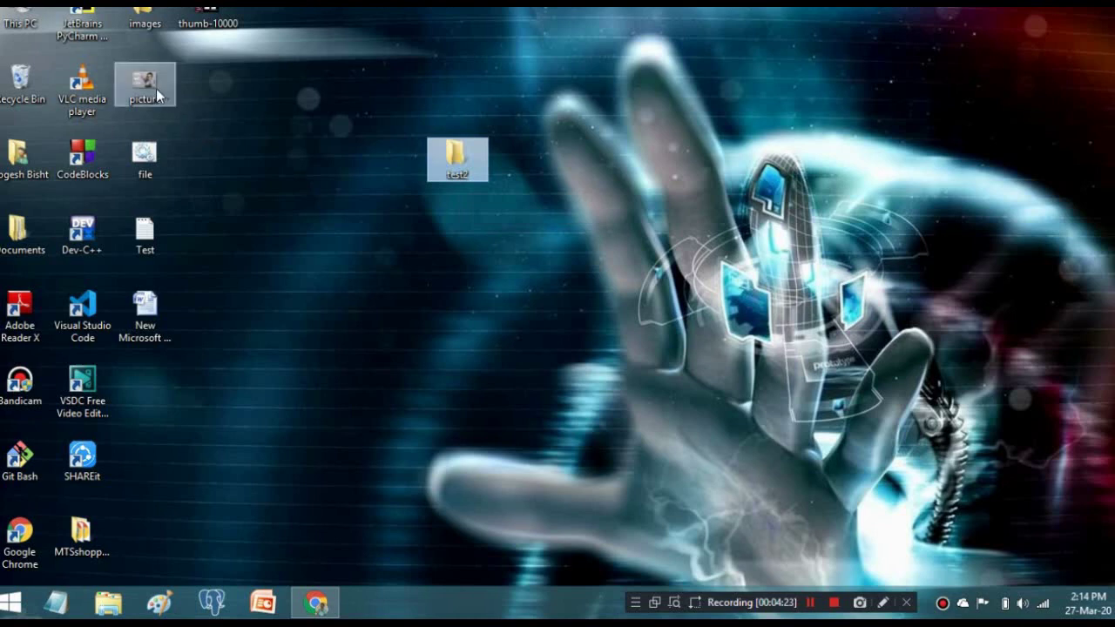
Move the image picture from the desktop into the test2 folder and open that folder.
drag(158, 94, 450, 155)
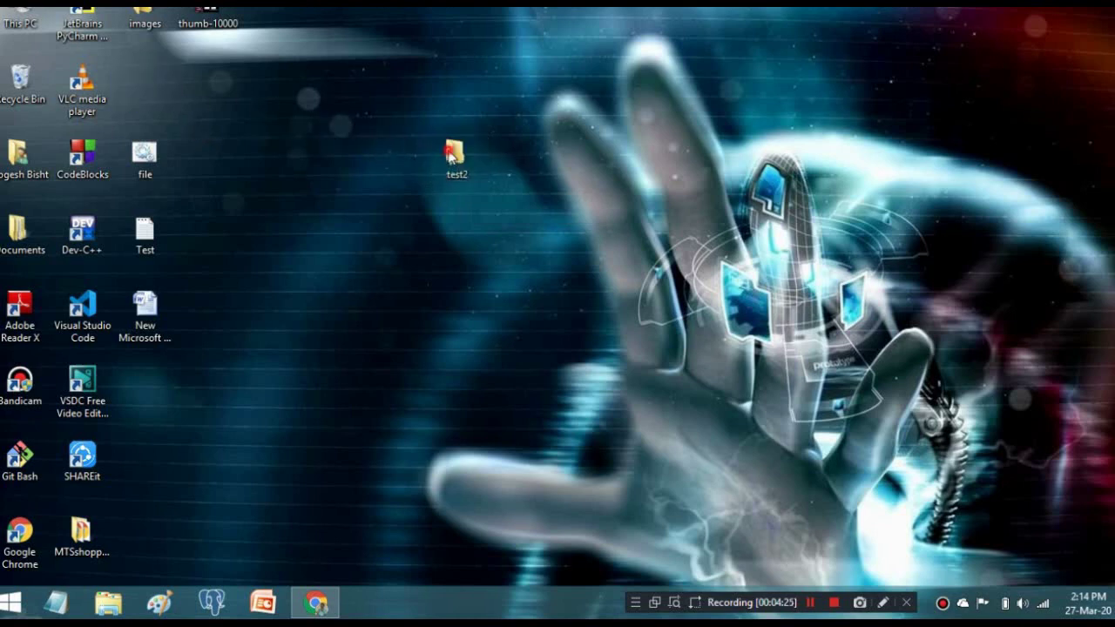
double_click(451, 155)
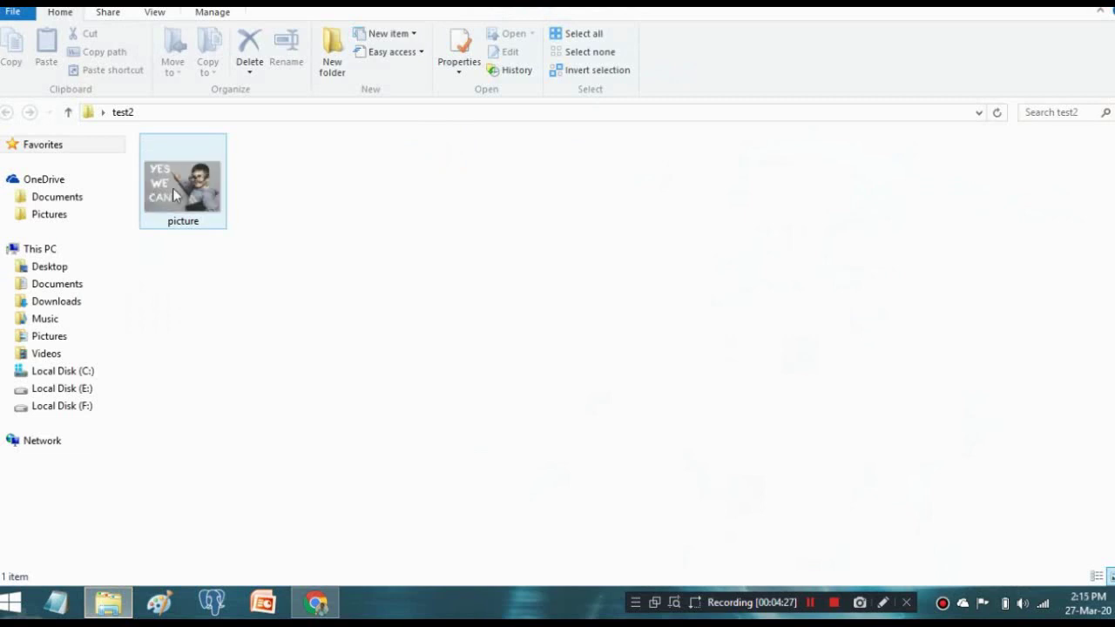
Try to open the image picture in test2 with WinRAR archiver and dismiss the resulting message.
right_click(173, 194)
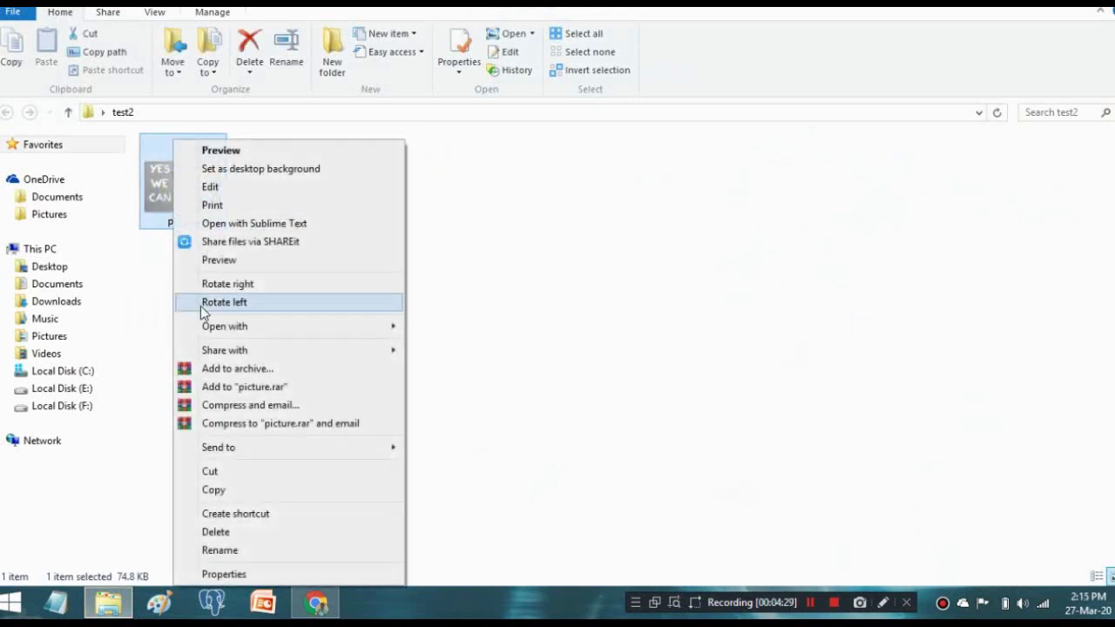
mouse_move(303, 336)
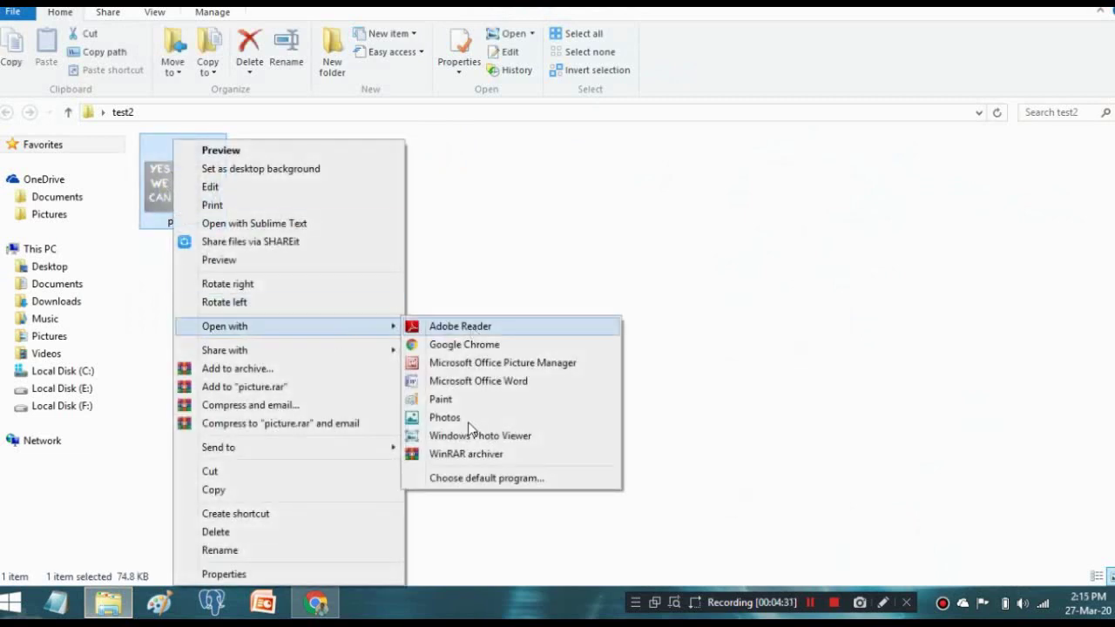
click(466, 455)
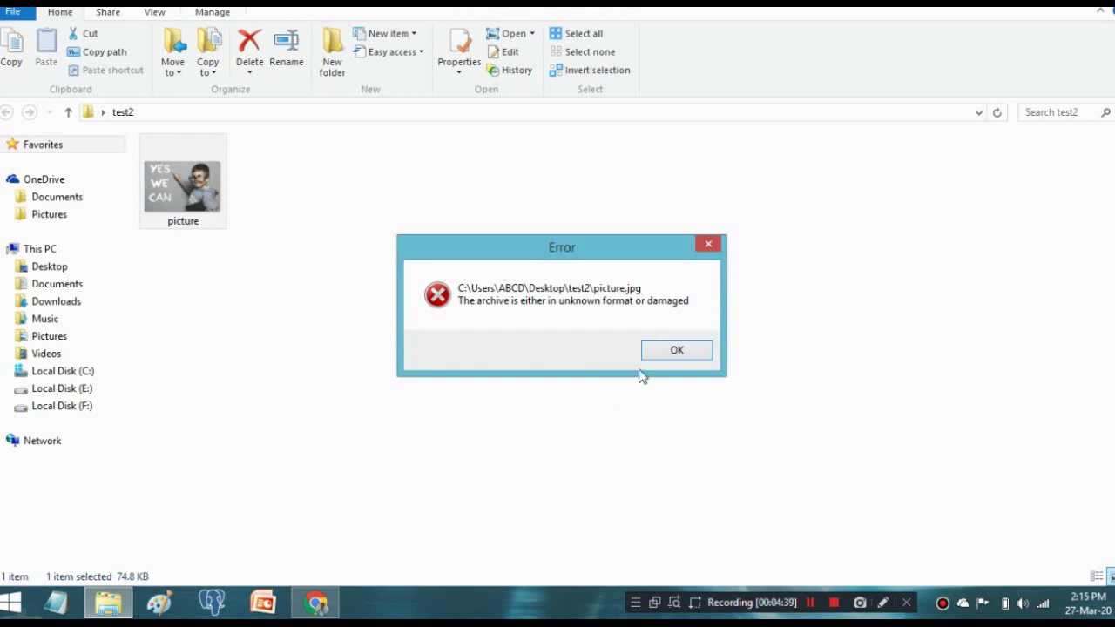
click(663, 351)
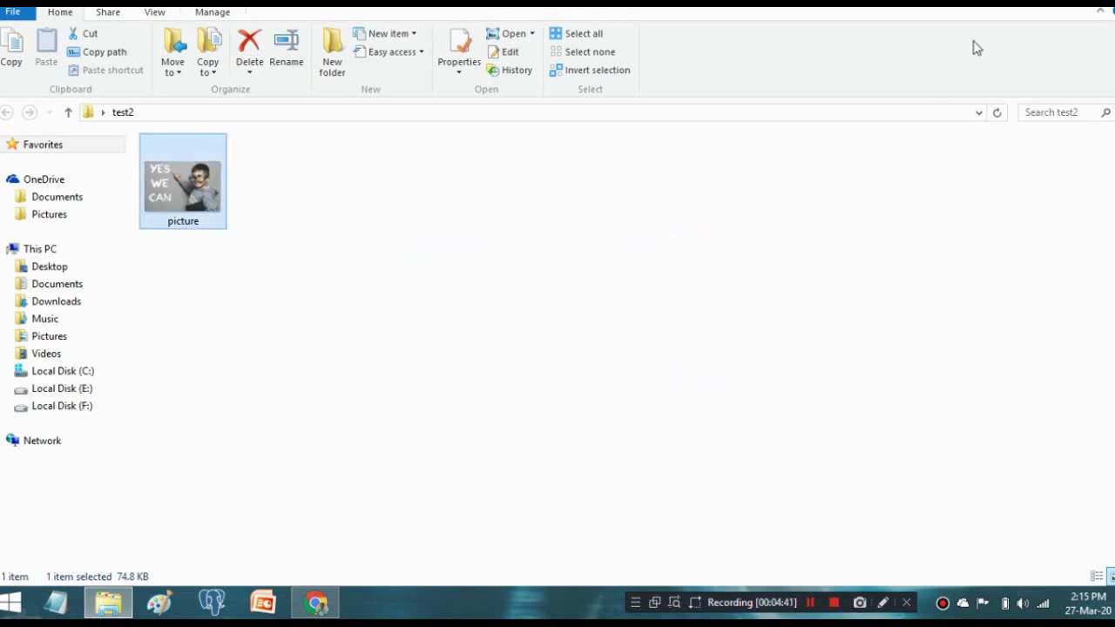
Move the file, Test and New Microsoft Office Word Document files from the desktop into the test2 folder, and open that folder maximized.
key(super+d)
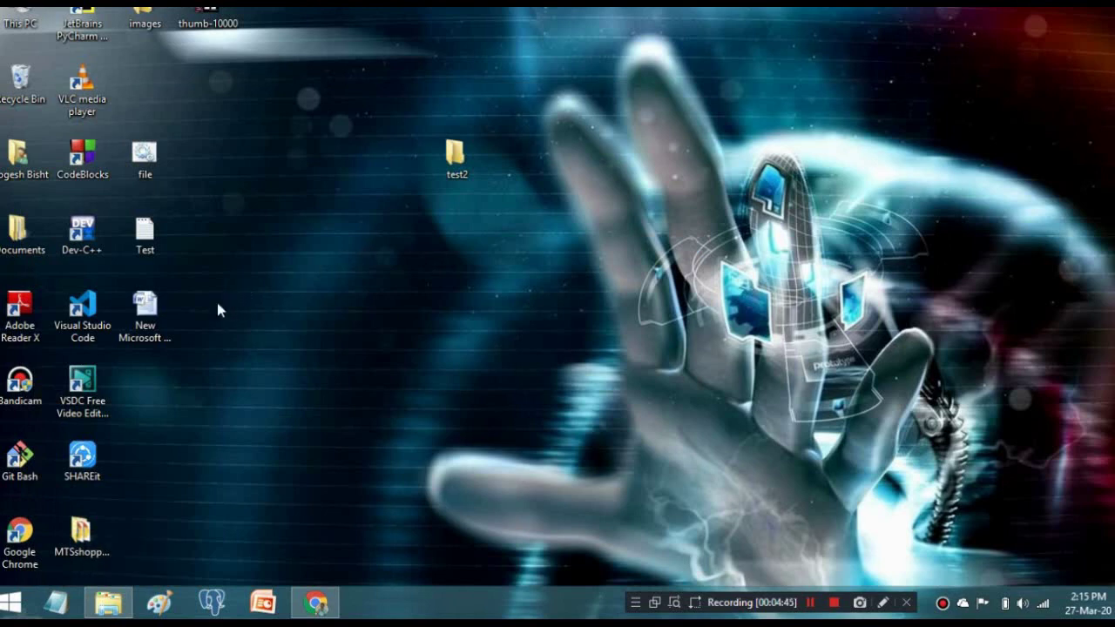
drag(192, 324, 135, 160)
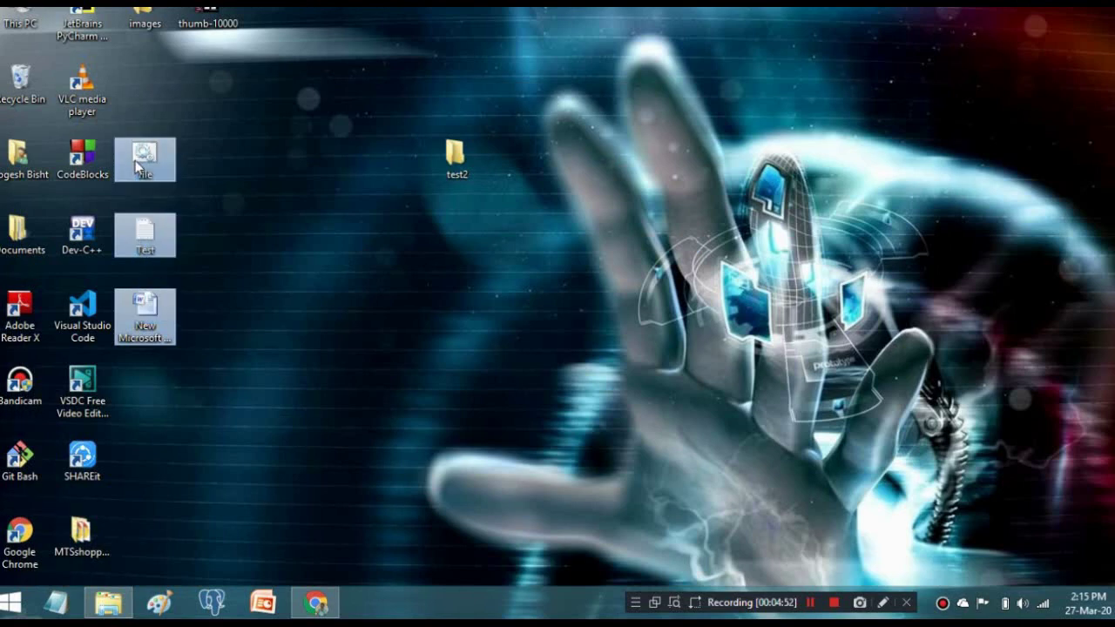
drag(135, 164, 440, 161)
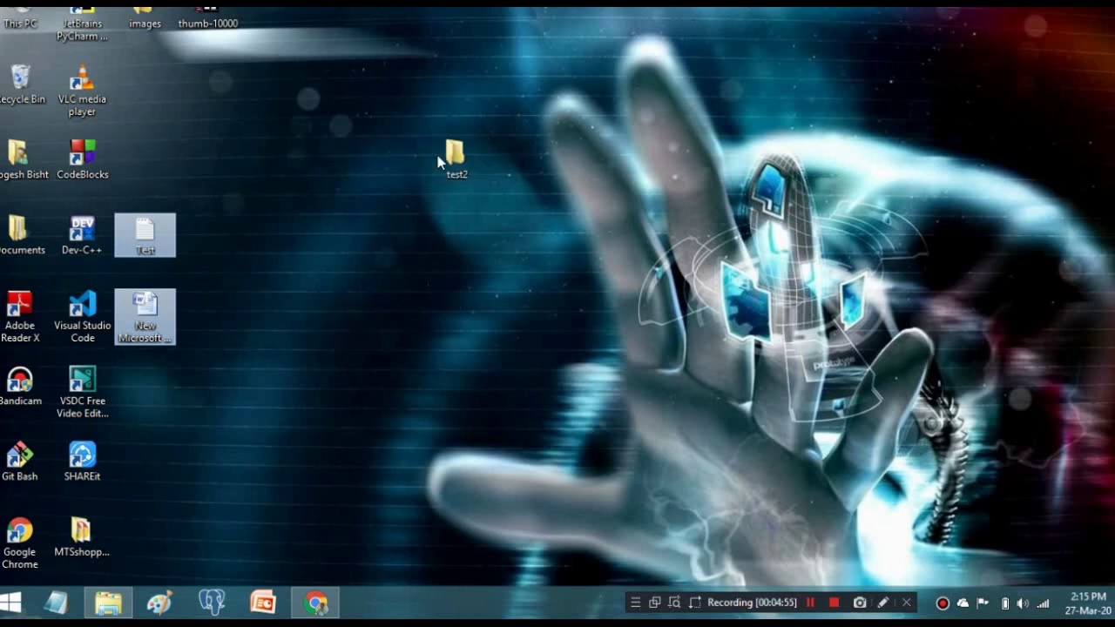
double_click(448, 157)
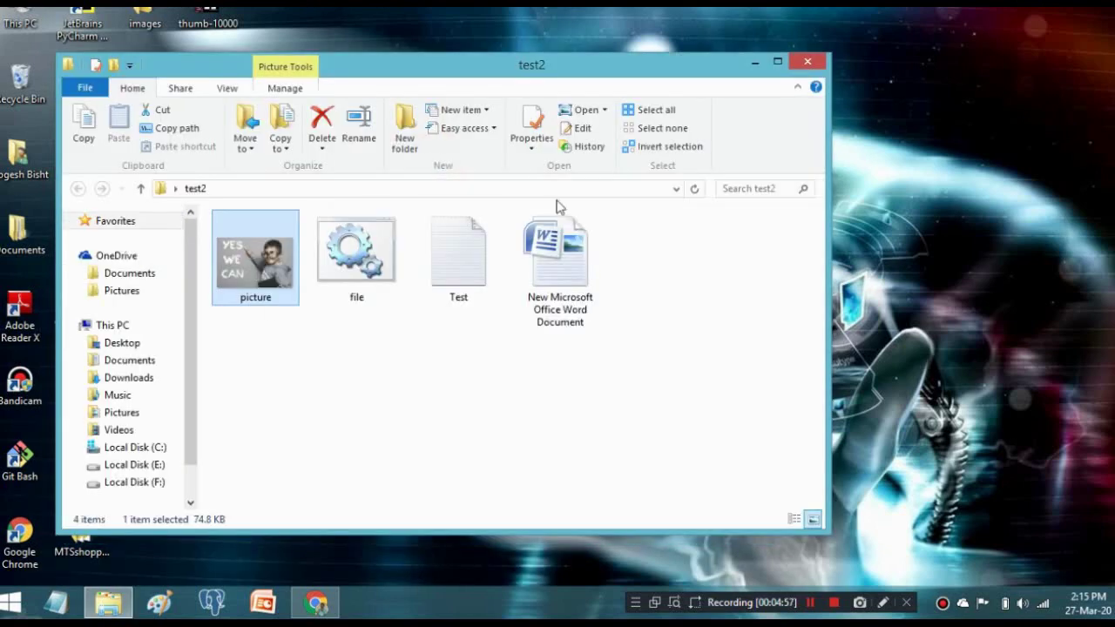
click(777, 61)
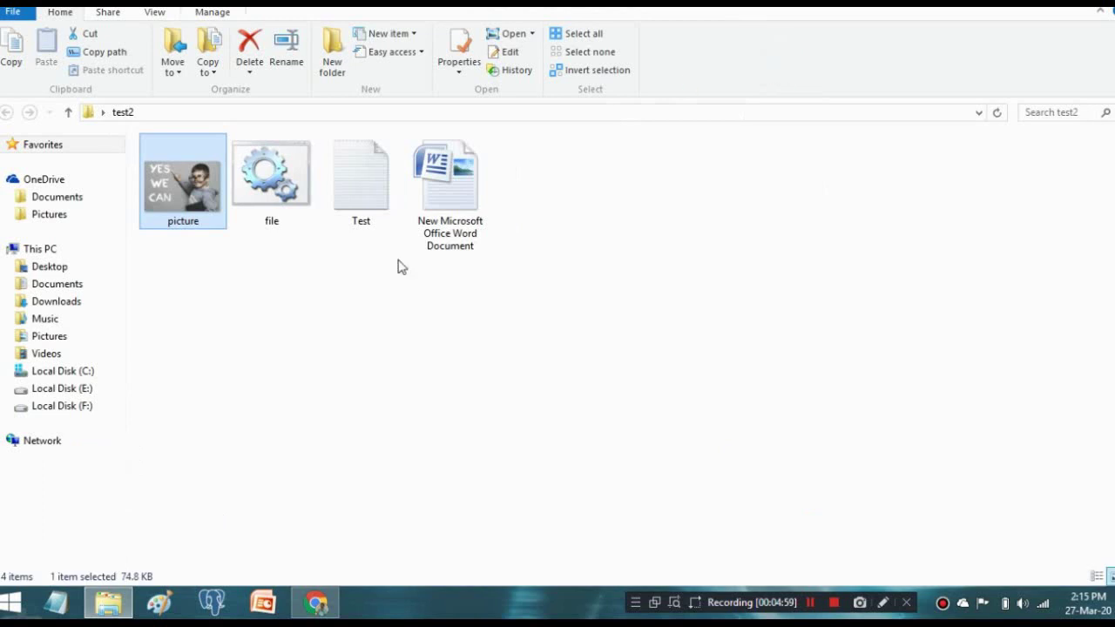
click(371, 303)
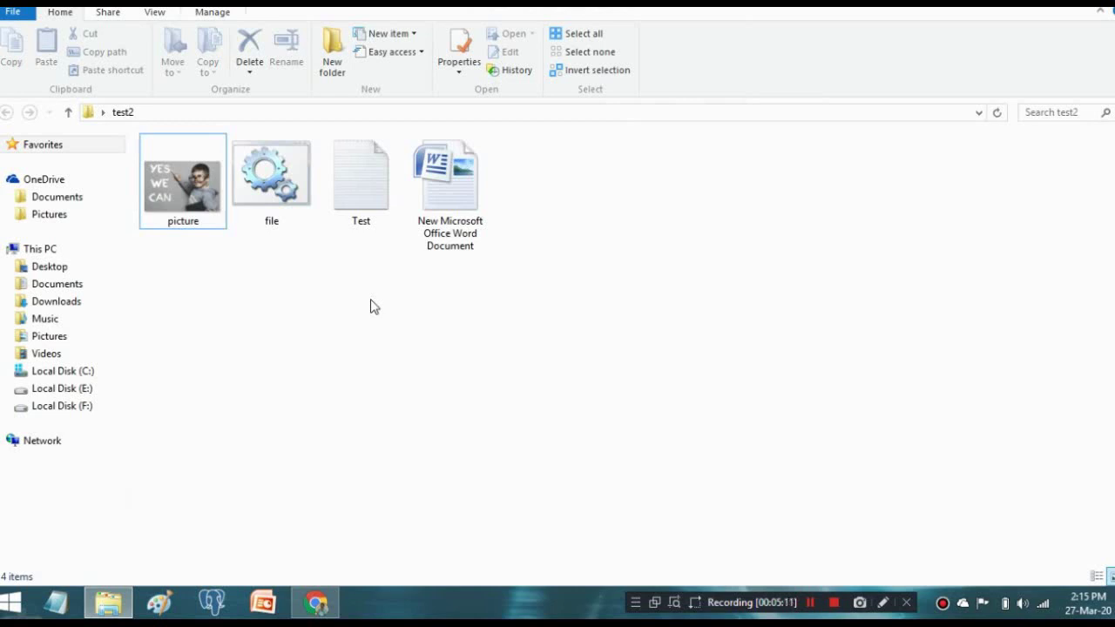
Compress the file, Test and Word document in test2 into a RAR archive named hidden.rar.
click(522, 223)
drag(522, 223, 279, 183)
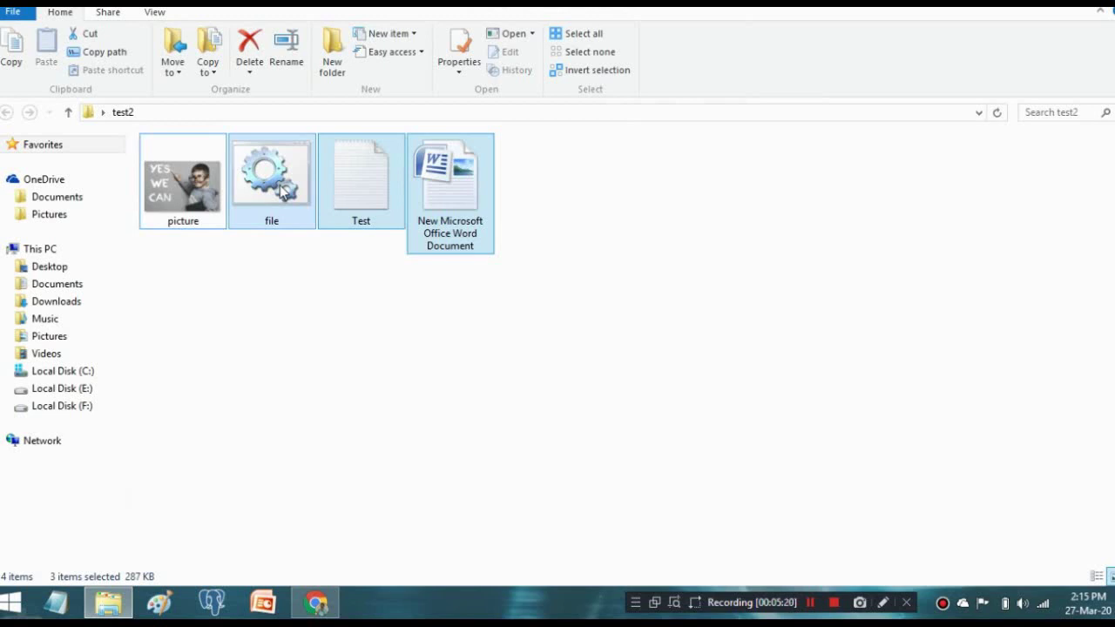
right_click(279, 184)
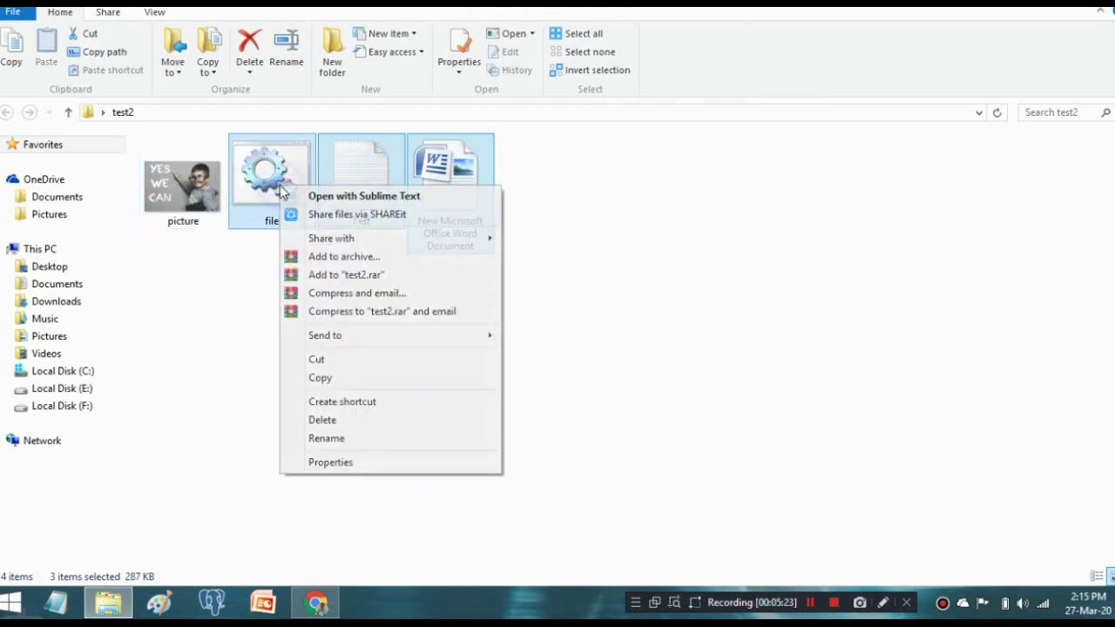
click(315, 260)
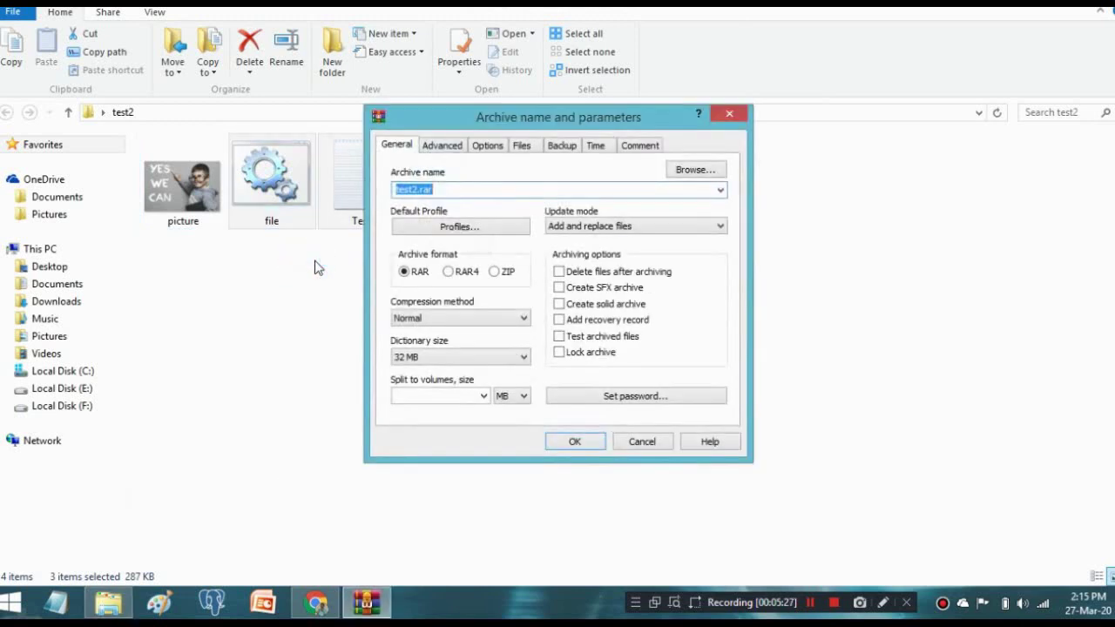
drag(454, 122, 425, 128)
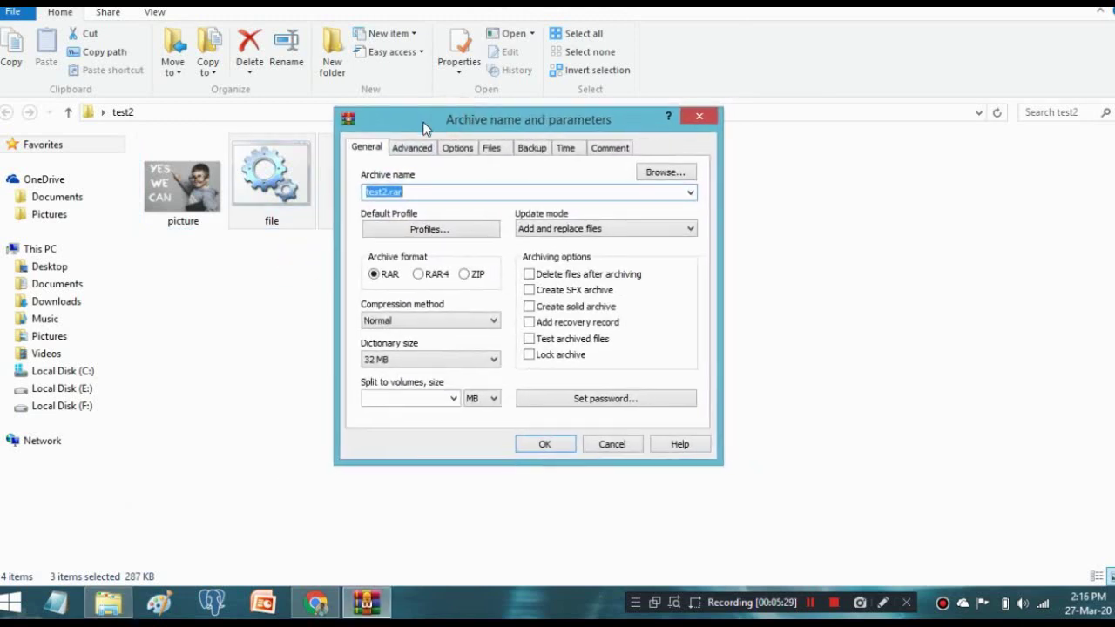
click(406, 192)
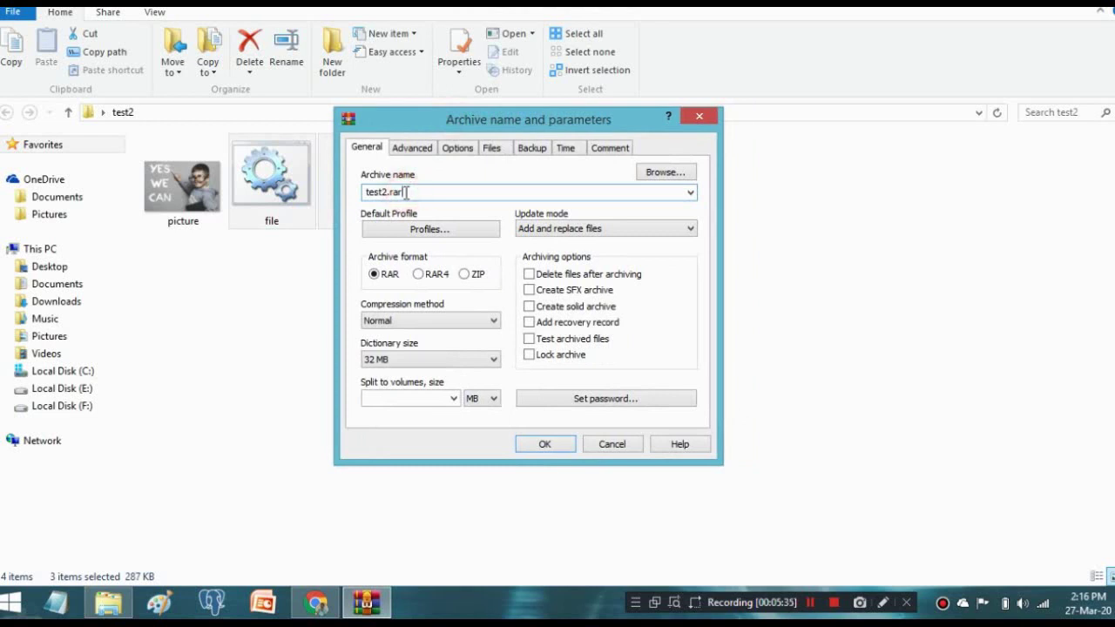
key(Left)
key(Left)
key(Left)
key(BackSpace)
key(BackSpace)
key(BackSpace)
key(BackSpace)
key(BackSpace)
key(BackSpace)
text(hidden)
click(530, 445)
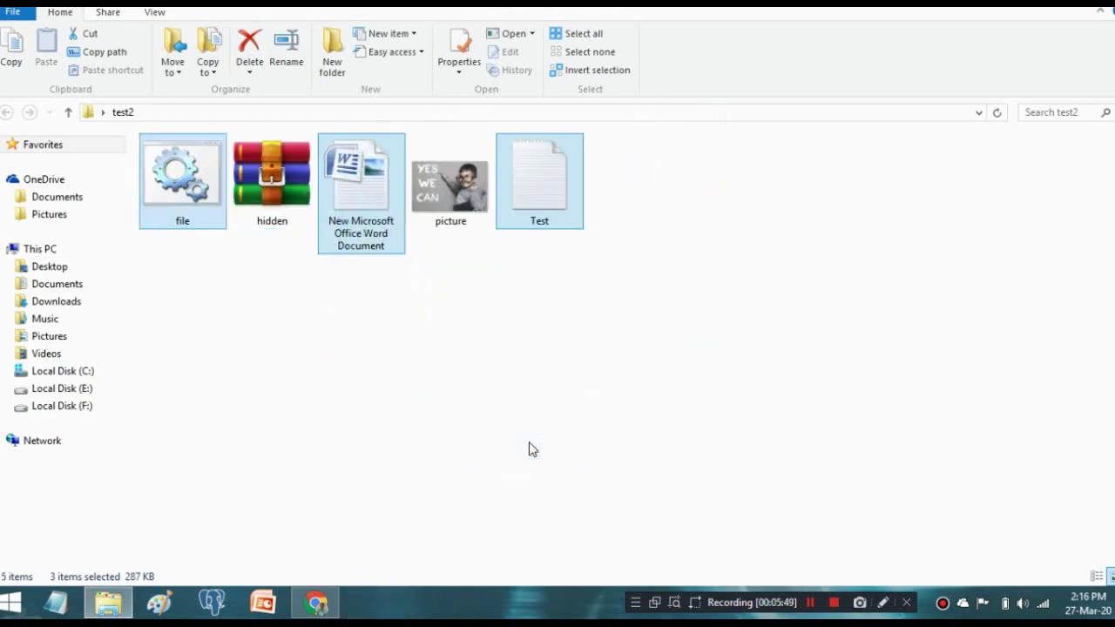
Delete the original file, Test and Word document from test2, and check the contents of the hidden archive.
right_click(361, 224)
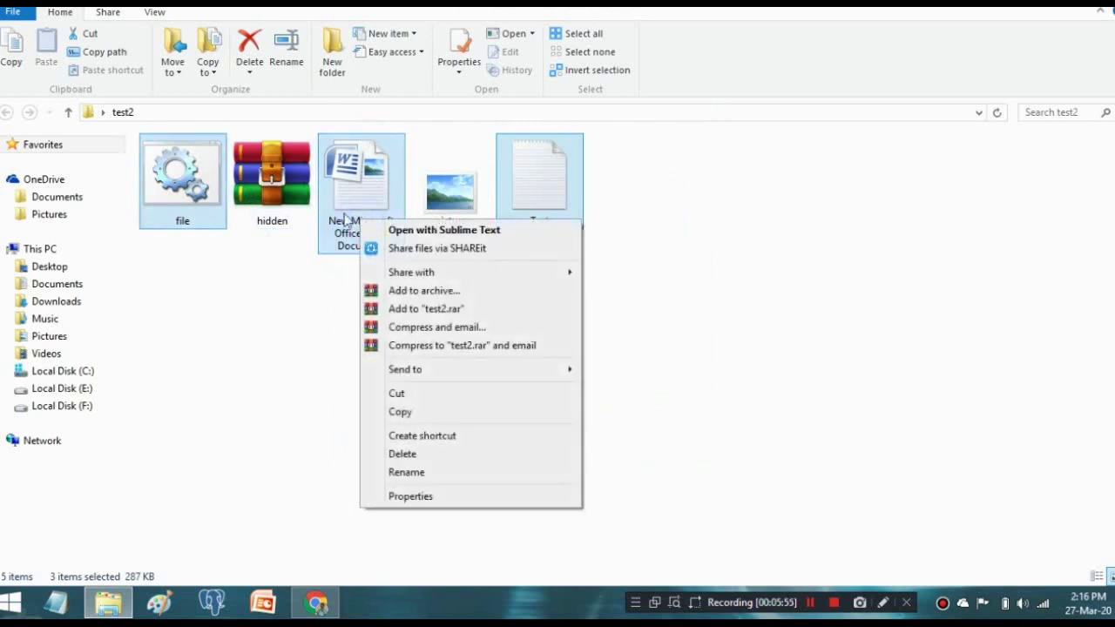
click(403, 455)
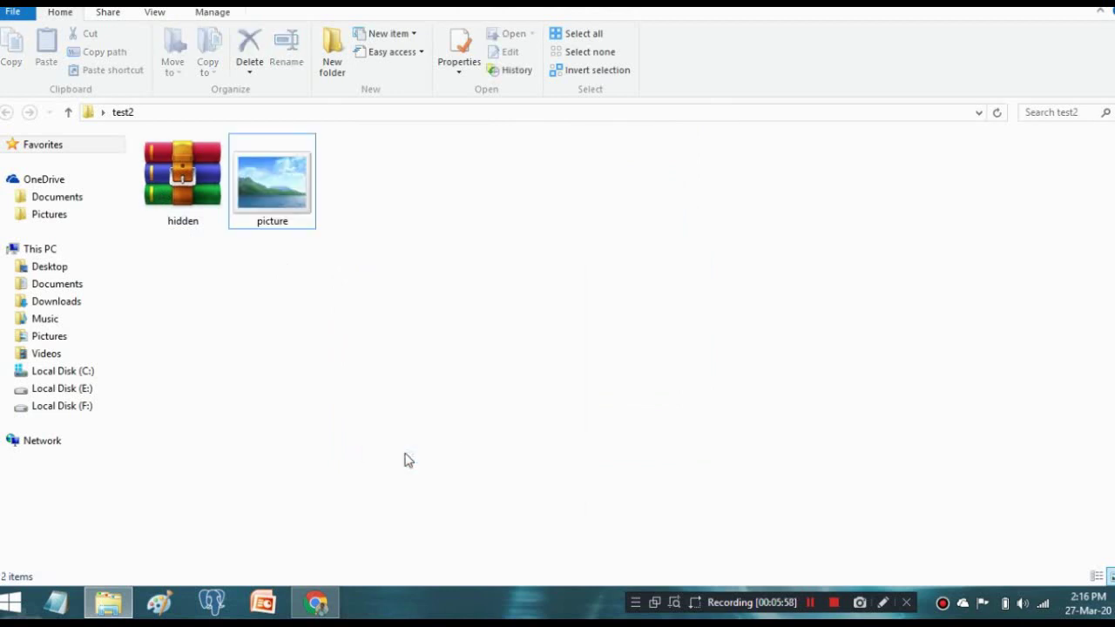
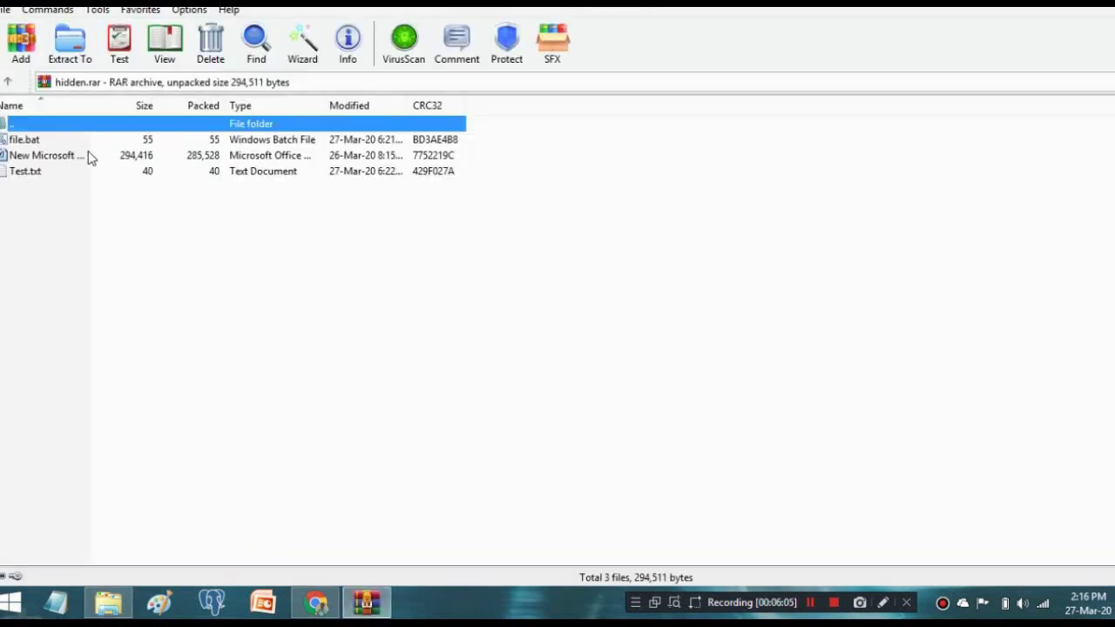
key(alt+F4)
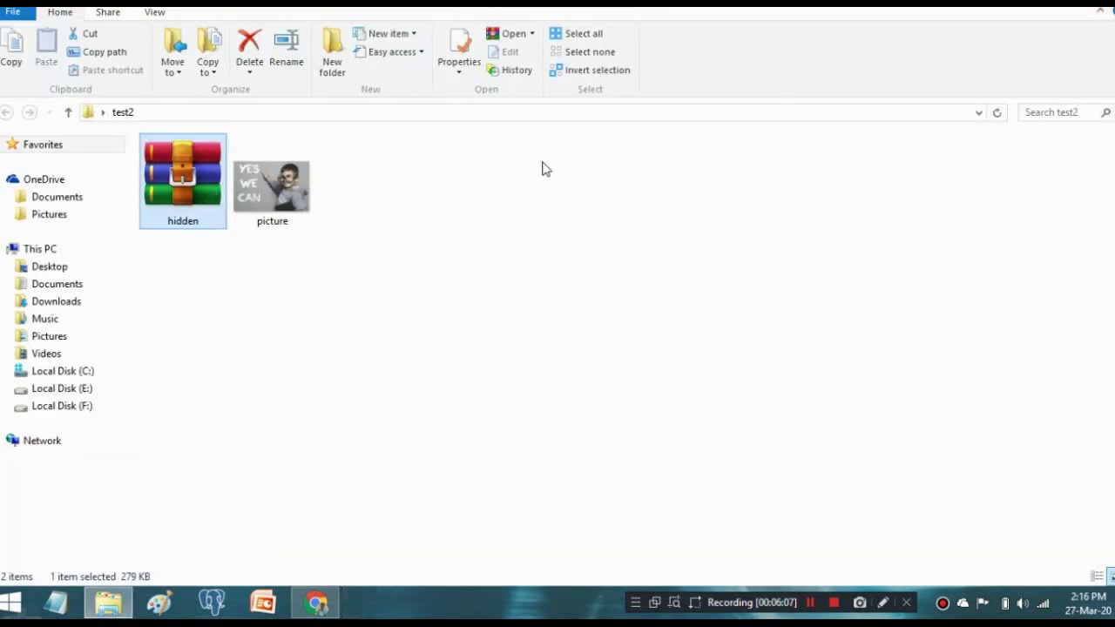
click(279, 268)
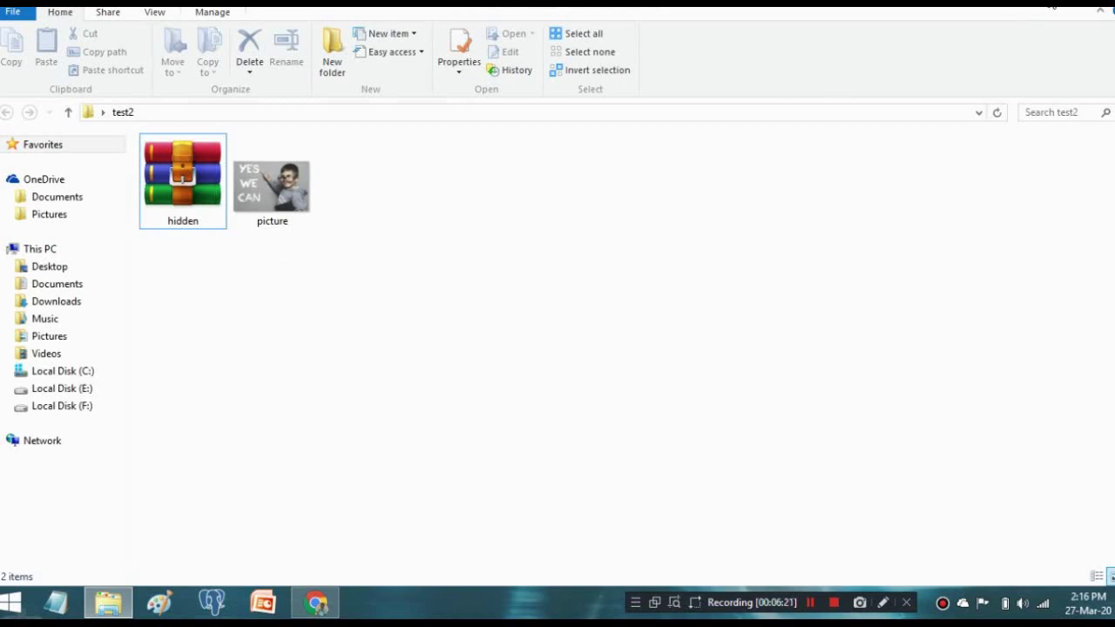
Minimize the folder window, open Command Prompt and place its window clear of the test2 folder on the desktop.
click(1052, 7)
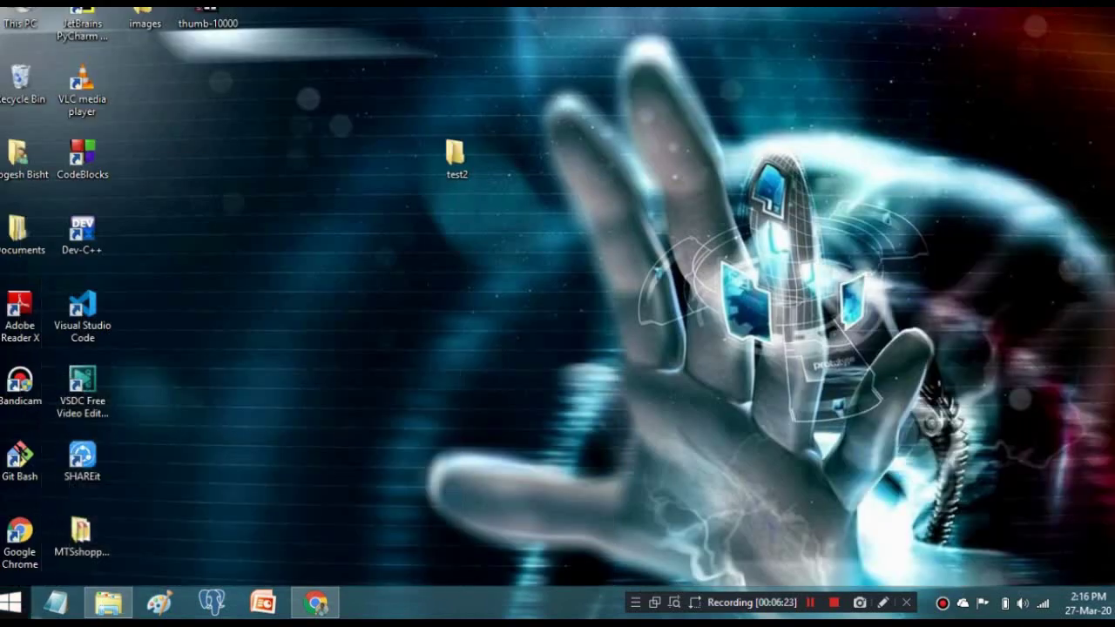
click(10, 602)
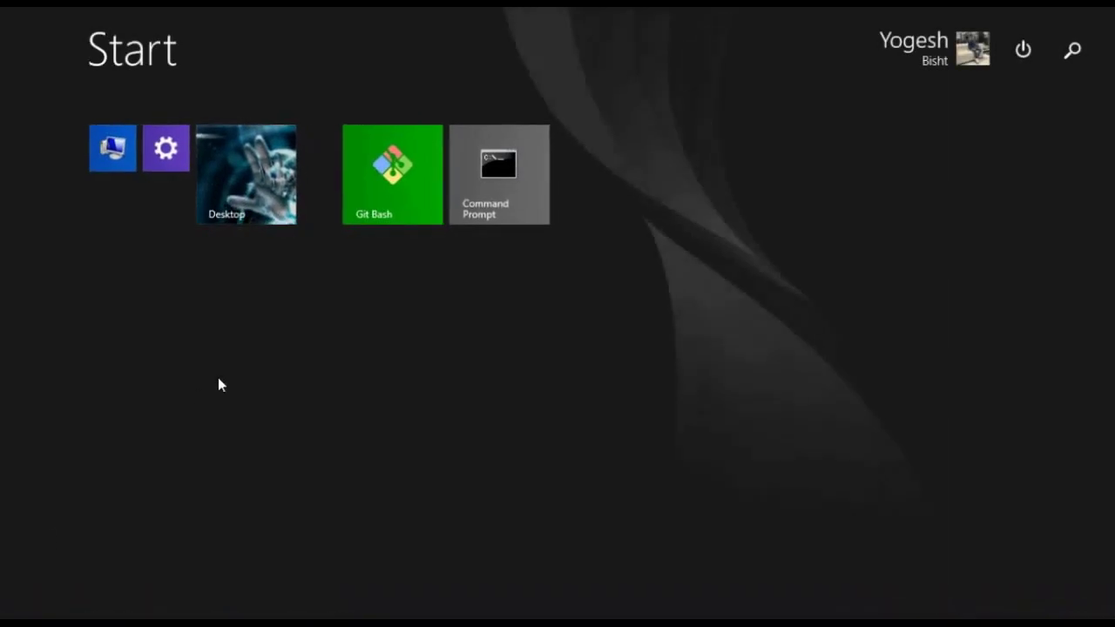
click(505, 209)
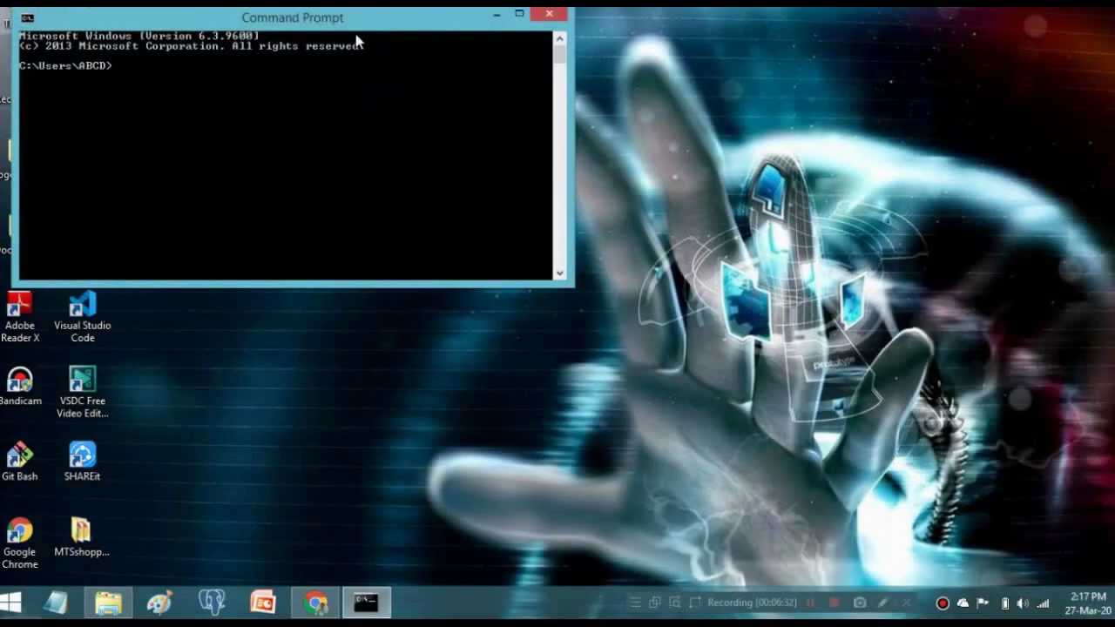
drag(349, 24, 515, 122)
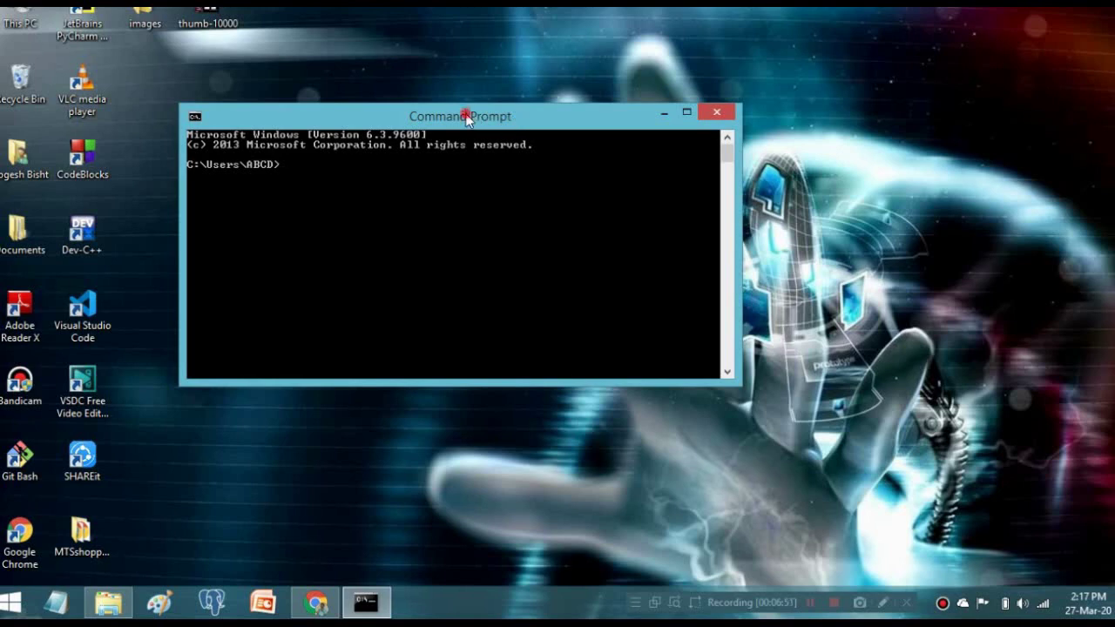
drag(501, 122, 735, 169)
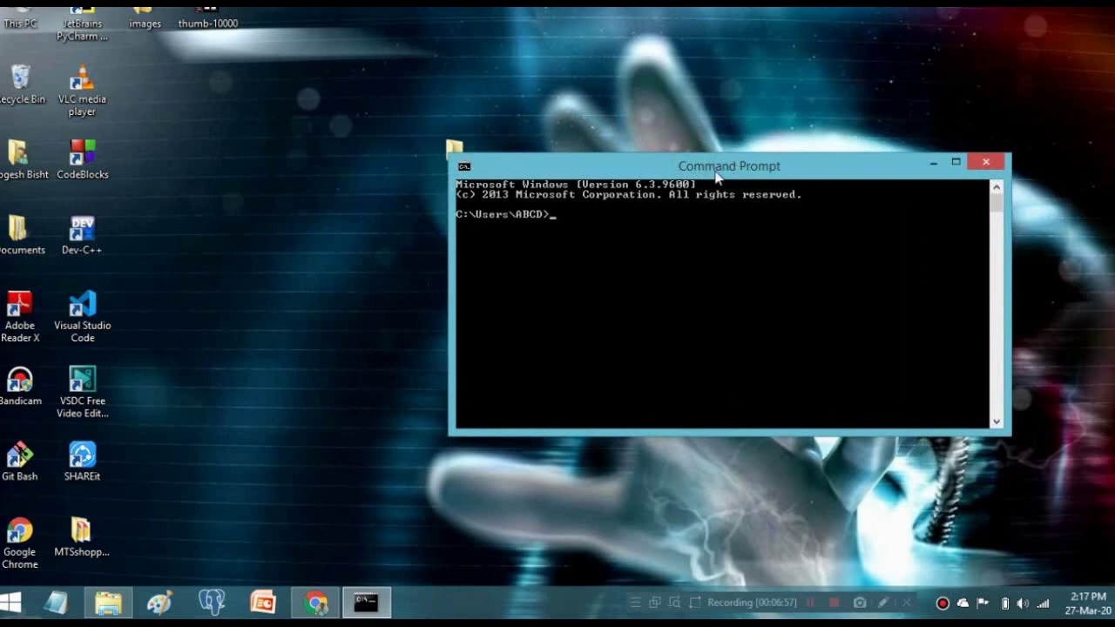
drag(717, 176, 701, 240)
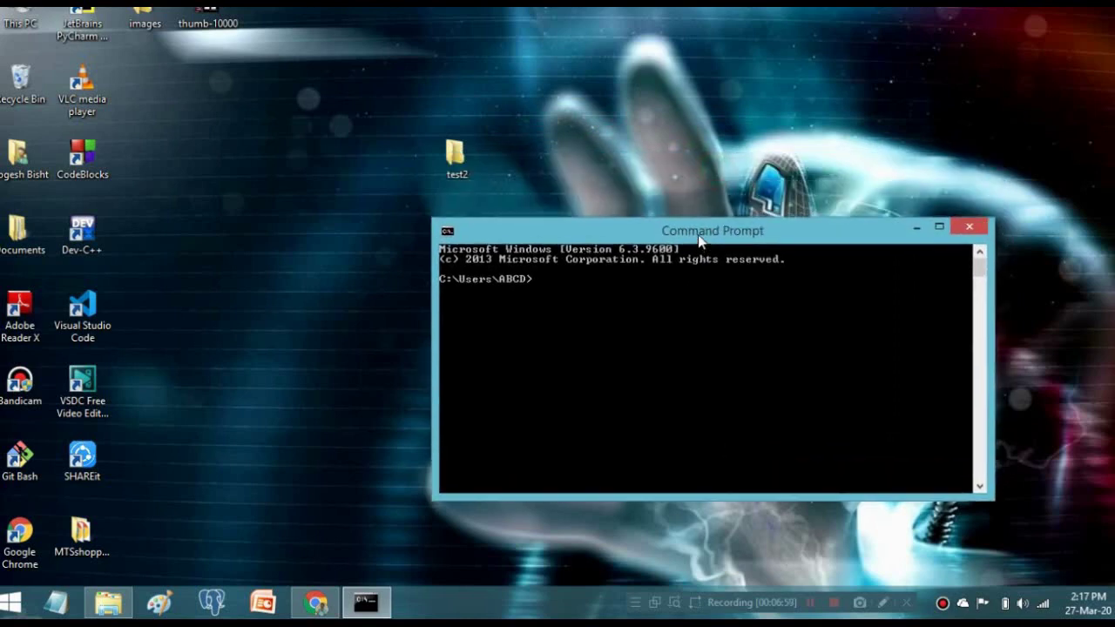
Open the test2 folder and copy the location path from the hidden archive's properties.
double_click(472, 162)
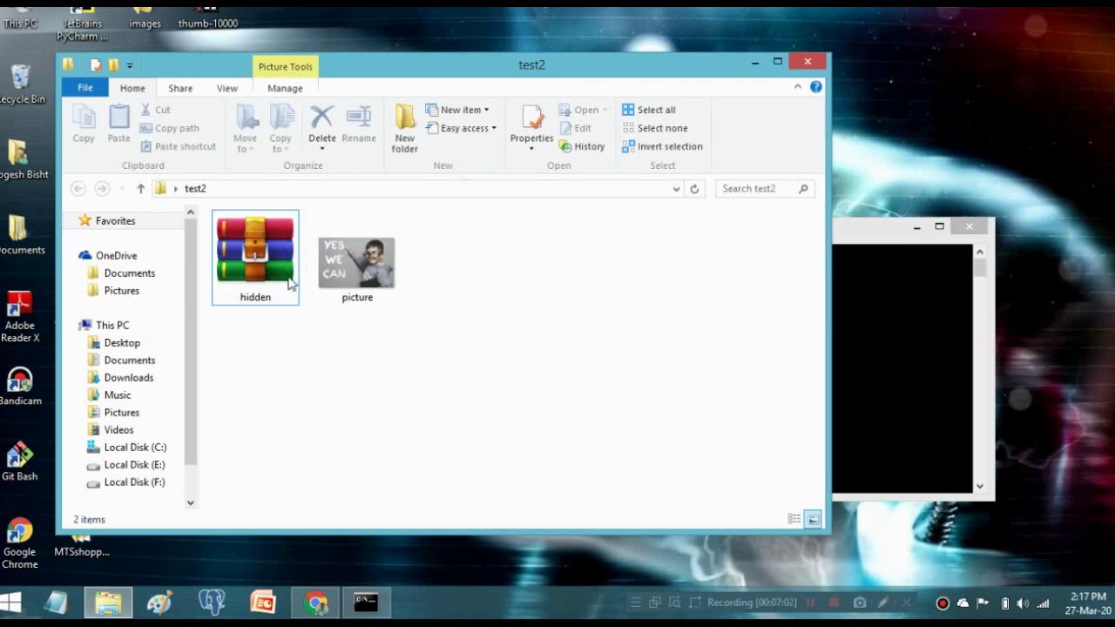
click(284, 279)
right_click(284, 279)
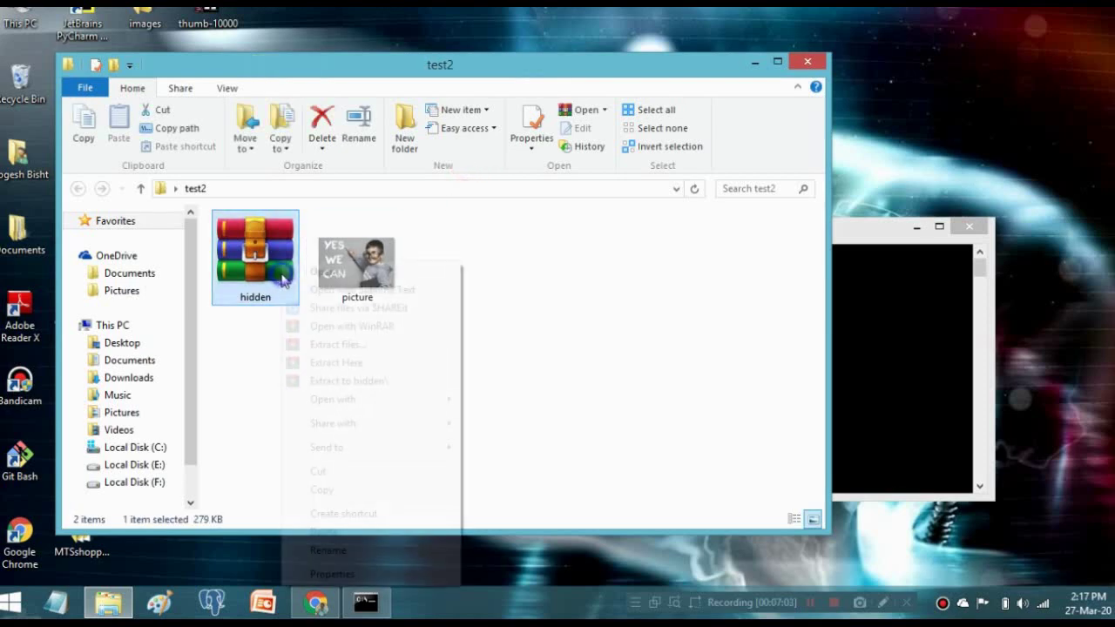
click(334, 577)
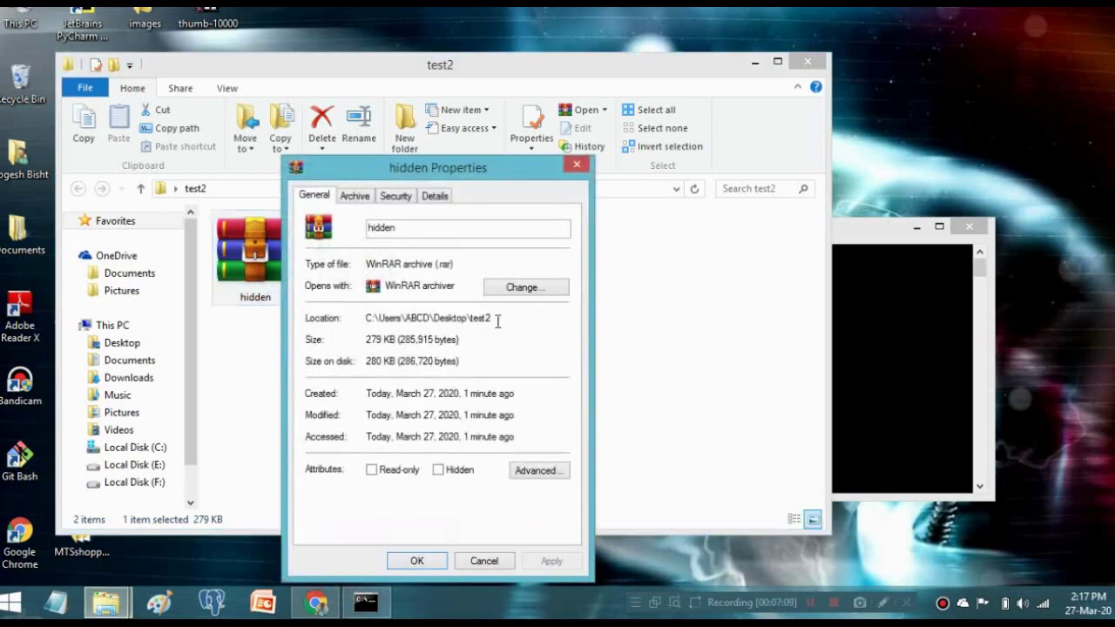
drag(495, 319, 368, 323)
key(super+c)
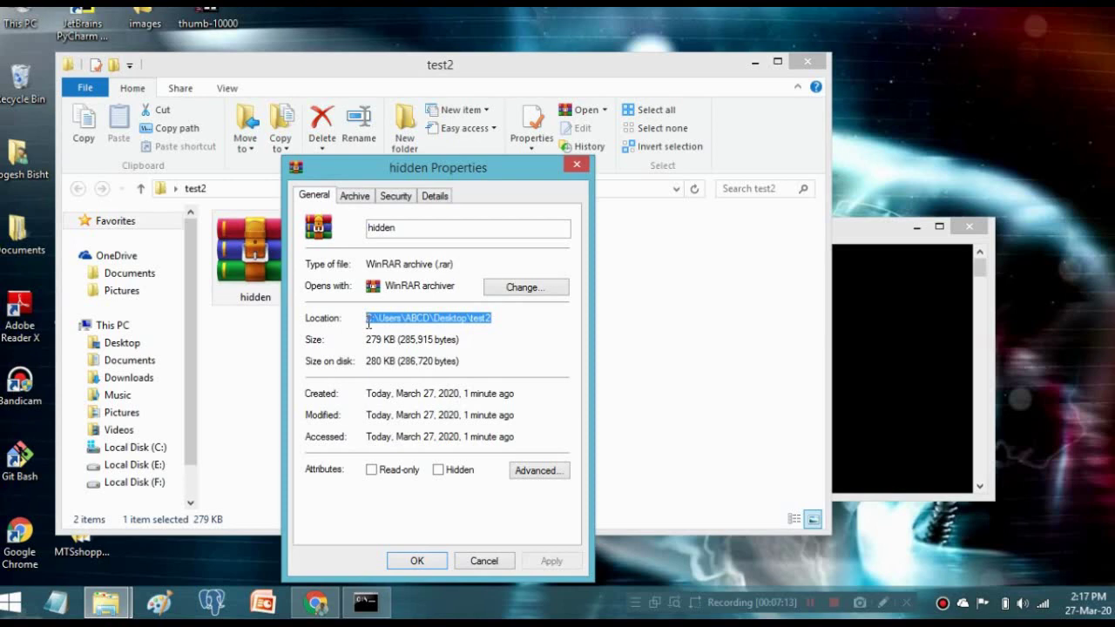
Switch to Command Prompt, move its window clear of the file properties, and paste the path C:\Users\ABCD\Desktop\test2 at the prompt.
click(847, 294)
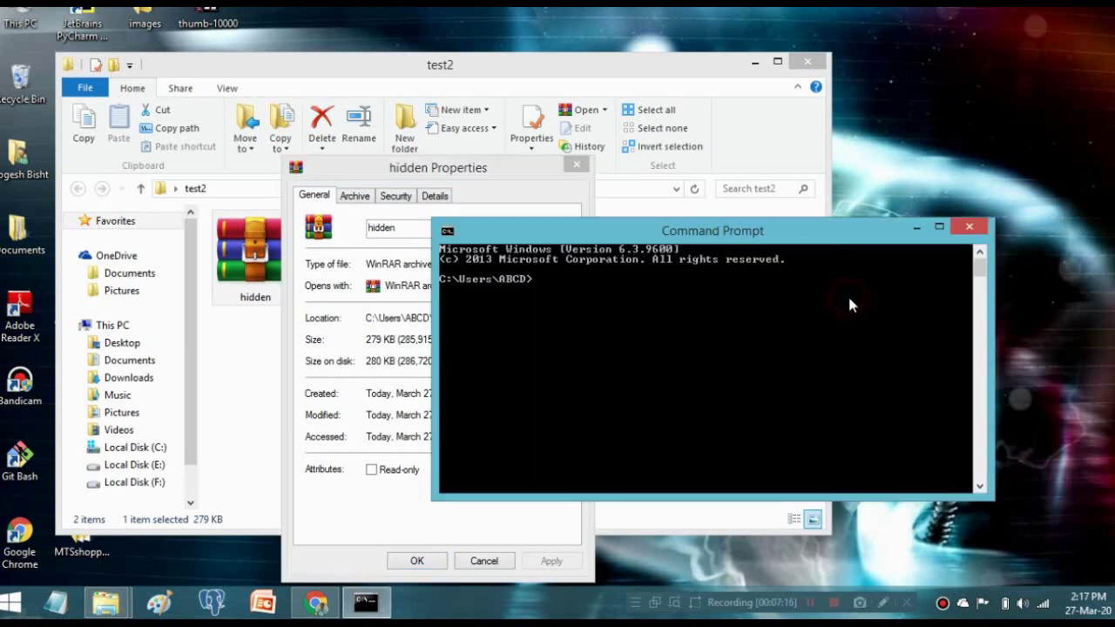
drag(586, 231, 515, 216)
click(867, 213)
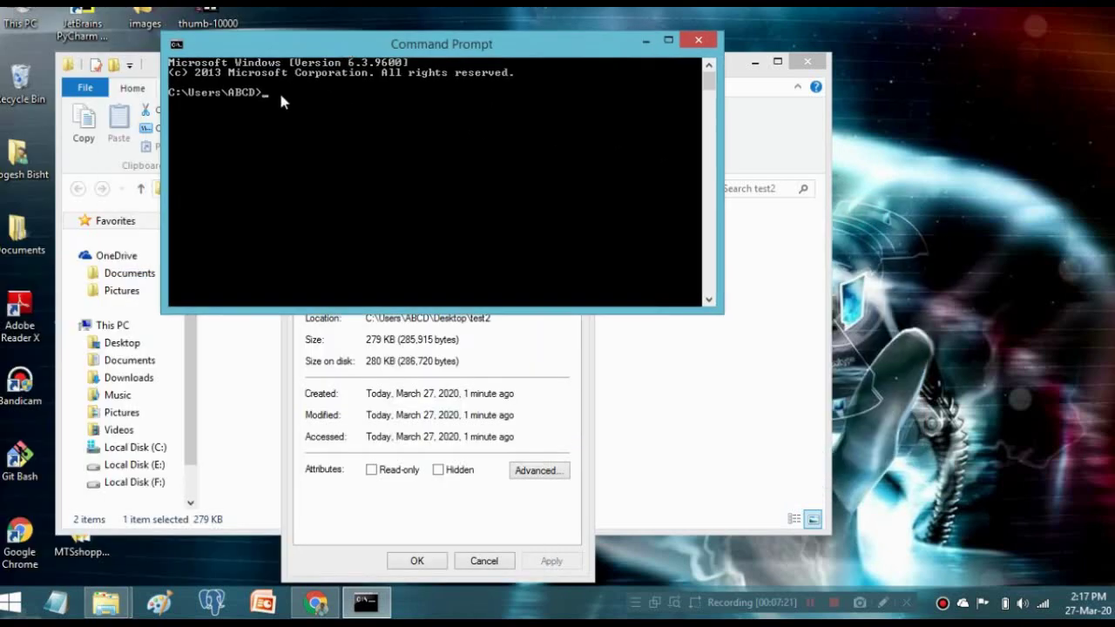
right_click(281, 95)
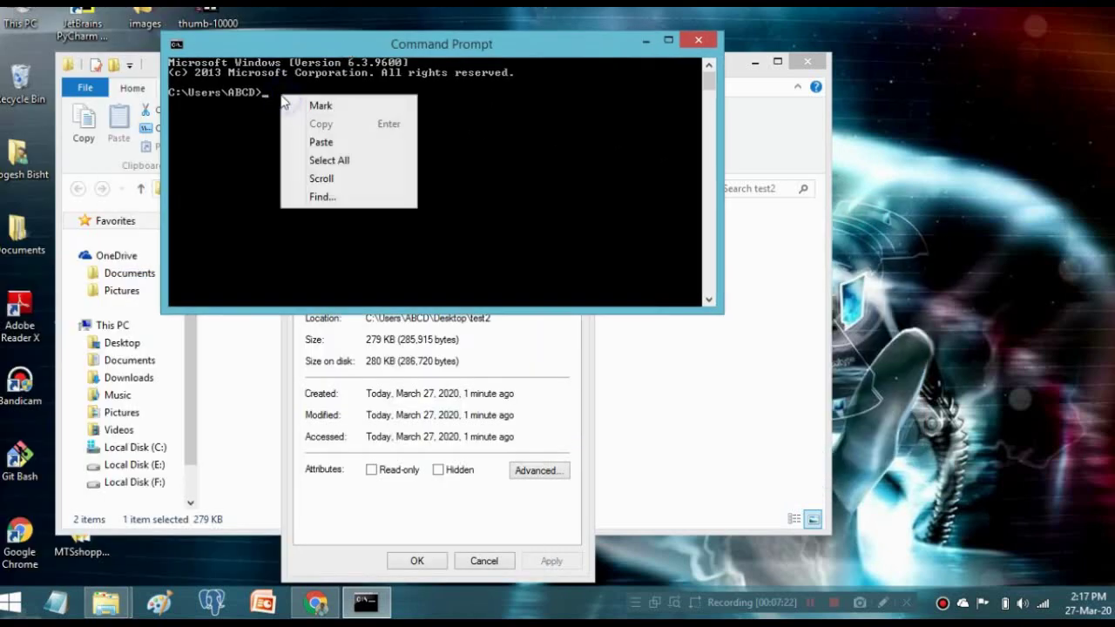
click(296, 142)
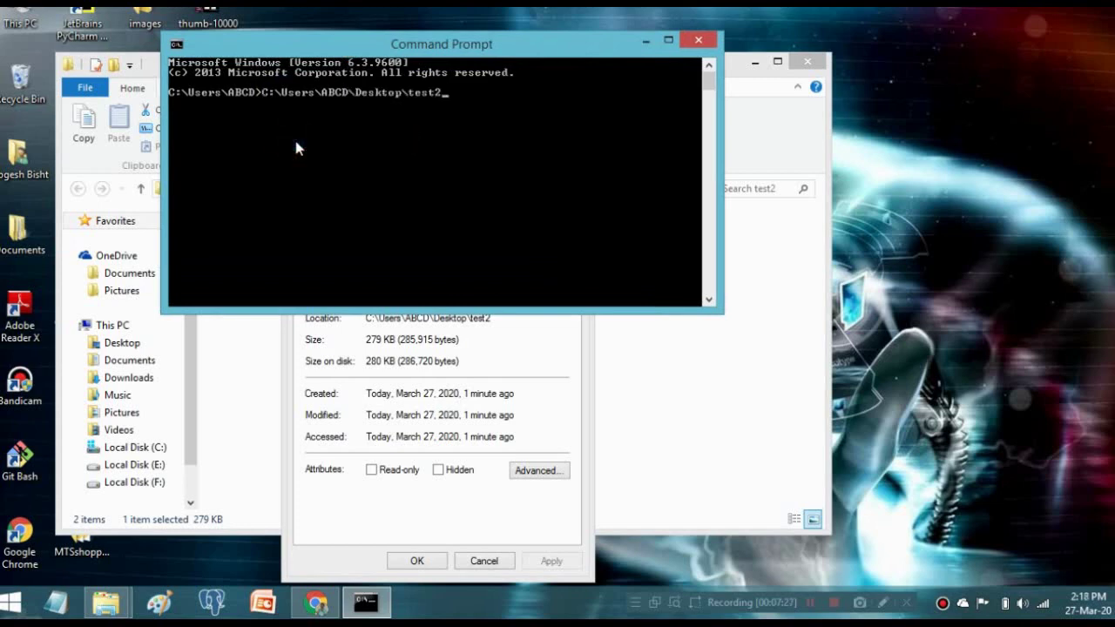
Insert the cd command in front of the pasted test2 folder path.
key(Left)
key(Left)
key(Left)
key(Left)
key(Left)
key(Left)
key(Left)
key(Left)
key(Left)
key(Left)
key(Left)
key(Left)
key(Left)
key(Left)
key(Left)
key(Left)
key(Left)
key(Left)
key(Left)
text(cd)
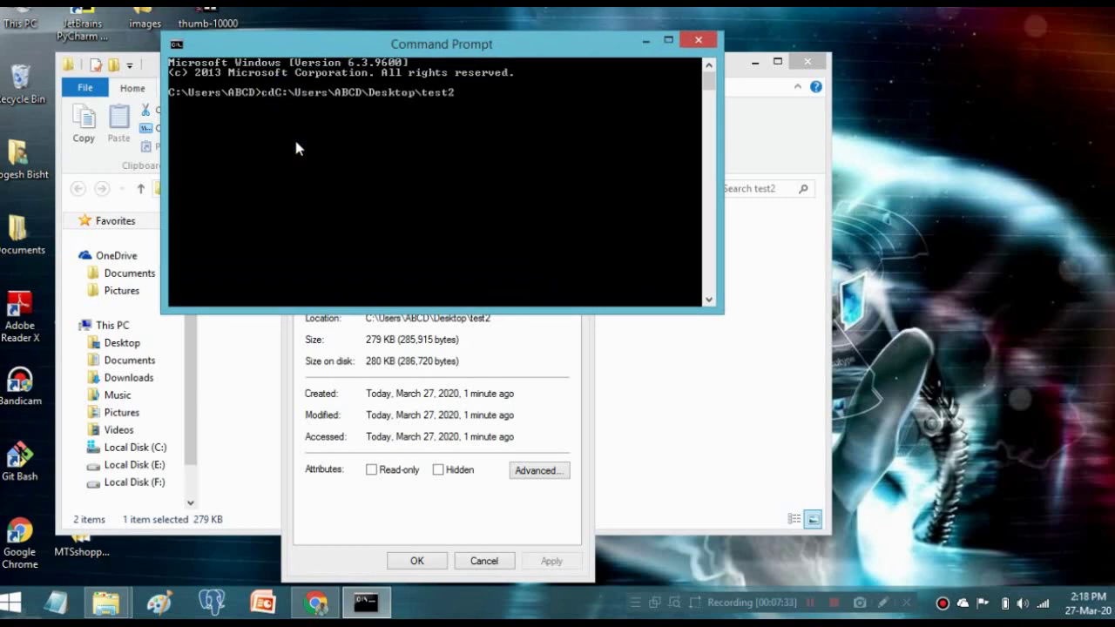